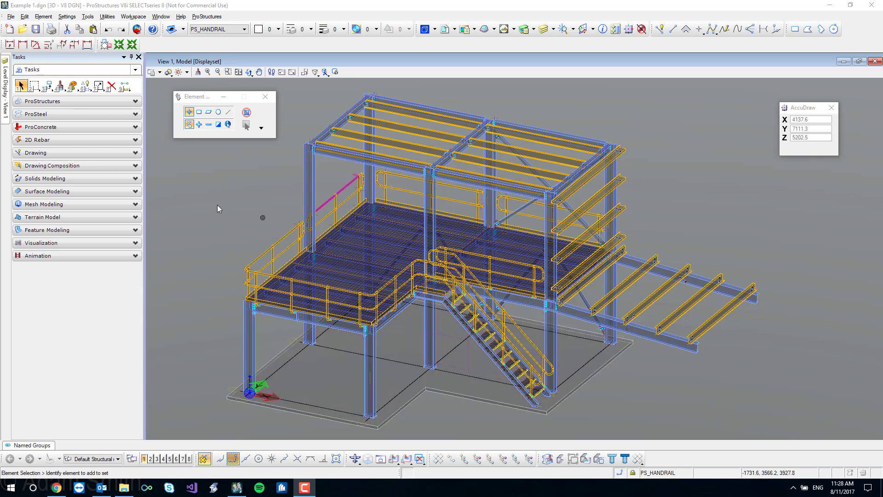
# - In Display Class, select the classes from HD Bolts down to Existing
pyautogui.click(68, 102)
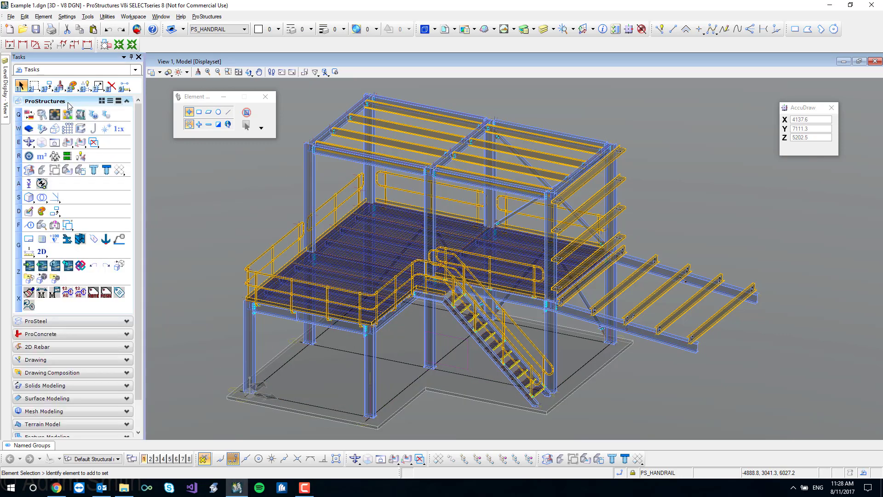
pyautogui.click(29, 157)
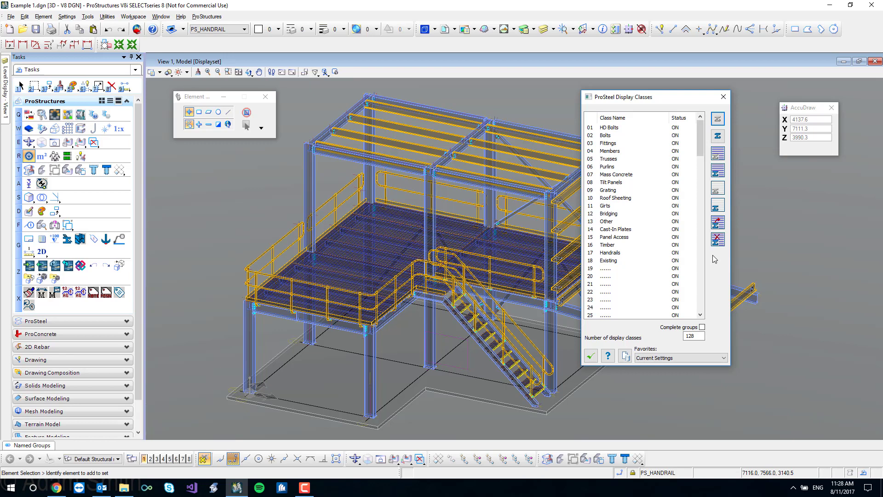
pyautogui.moveTo(610, 136); pyautogui.dragTo(612, 150)
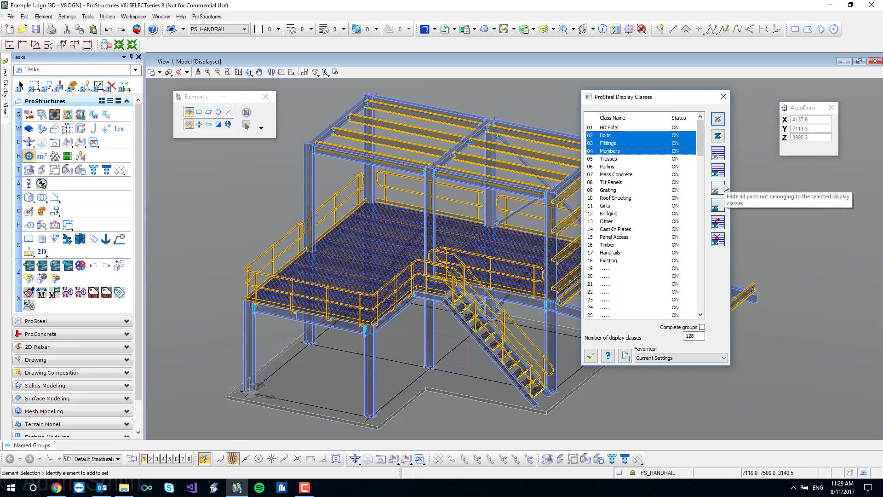
pyautogui.click(616, 128)
pyautogui.keyDown('shift'); pyautogui.click(620, 253); pyautogui.keyUp('shift')
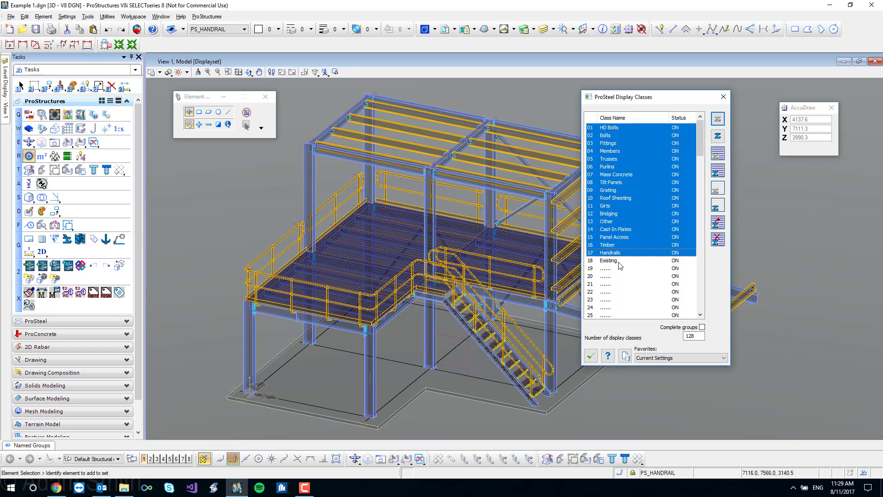
pyautogui.keyDown('shift'); pyautogui.click(618, 261); pyautogui.keyUp('shift')
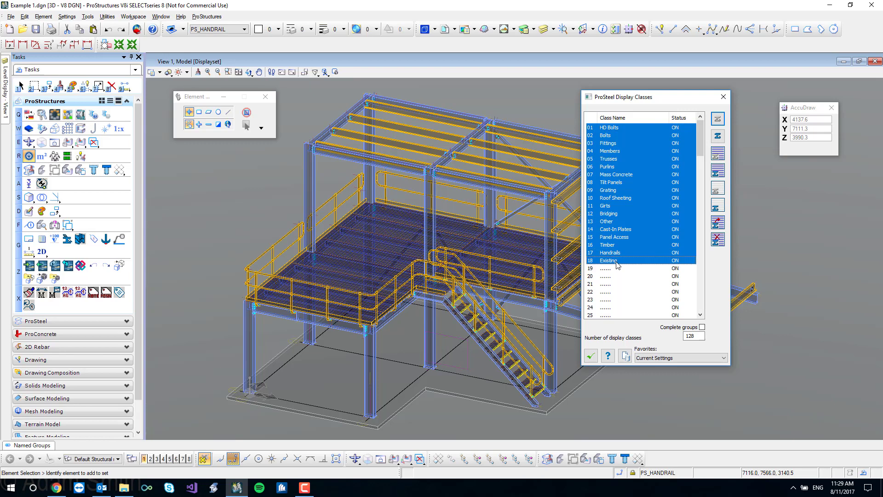
# - Exclude Bolts, Fittings and Members from the selection and hide the remaining classes
pyautogui.keyDown('ctrl'); pyautogui.click(612, 136); pyautogui.keyUp('ctrl')
pyautogui.keyDown('ctrl'); pyautogui.click(611, 143); pyautogui.keyUp('ctrl')
pyautogui.keyDown('ctrl'); pyautogui.click(611, 152); pyautogui.keyUp('ctrl')
pyautogui.click(718, 154)
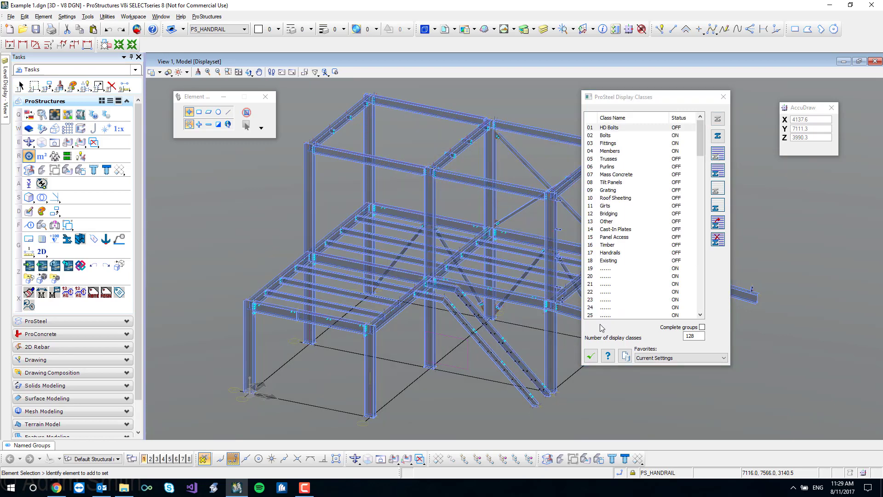
pyautogui.click(591, 355)
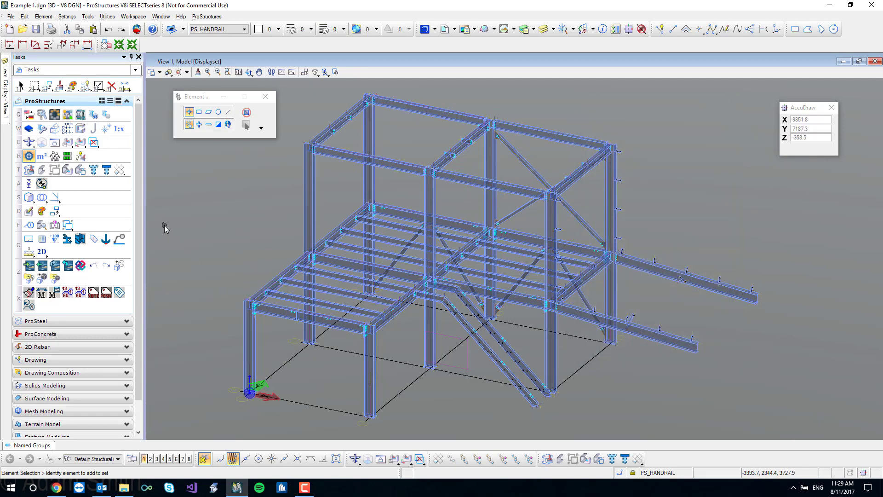
# - Open Partlist Database from the ProSteel tool set, centre it, and set Select Types to 3D Elements
pyautogui.click(120, 101)
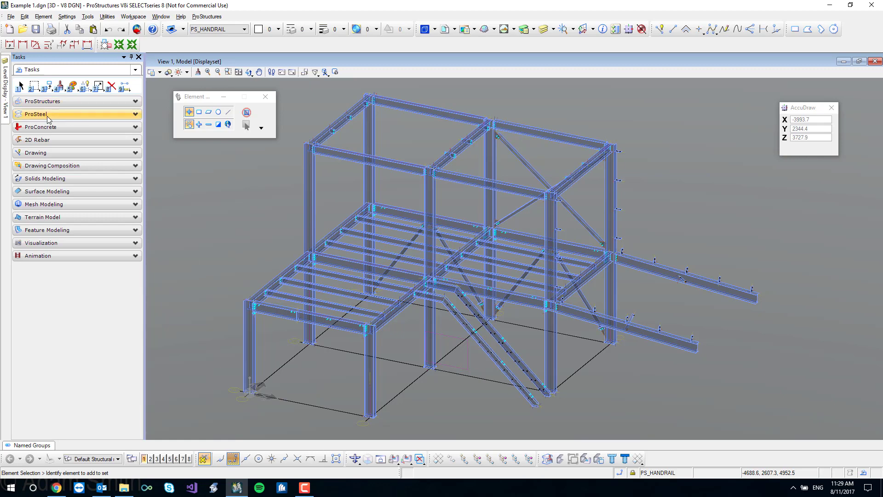
pyautogui.click(48, 118)
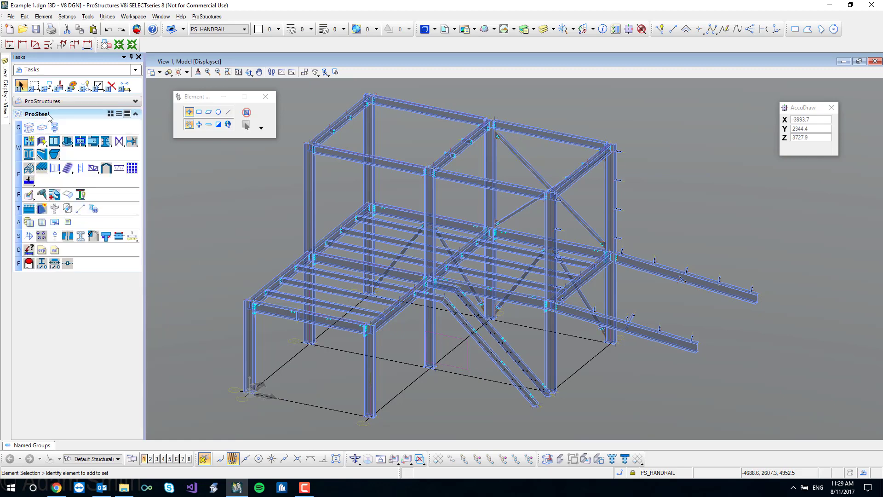
pyautogui.click(29, 222)
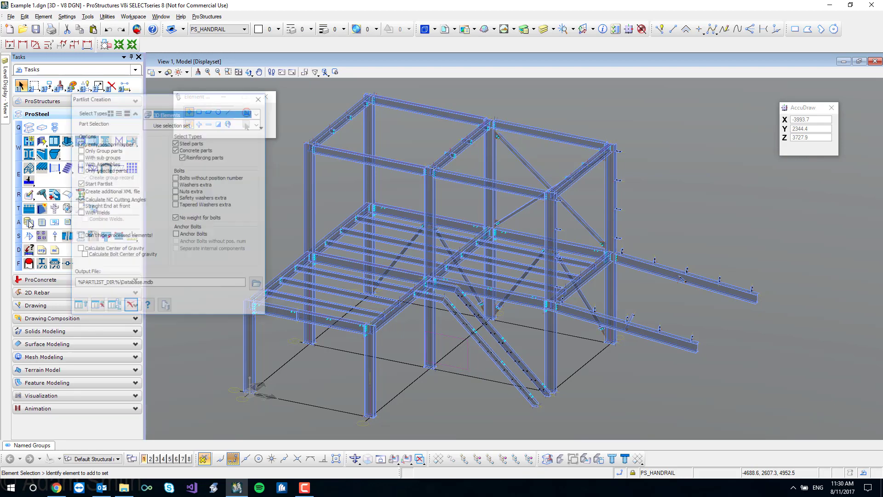
pyautogui.moveTo(152, 101); pyautogui.dragTo(417, 116)
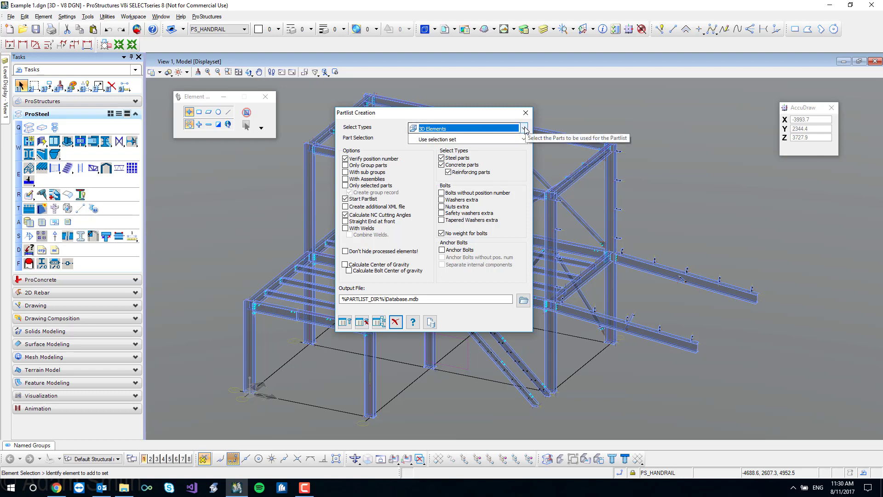
pyautogui.click(524, 128)
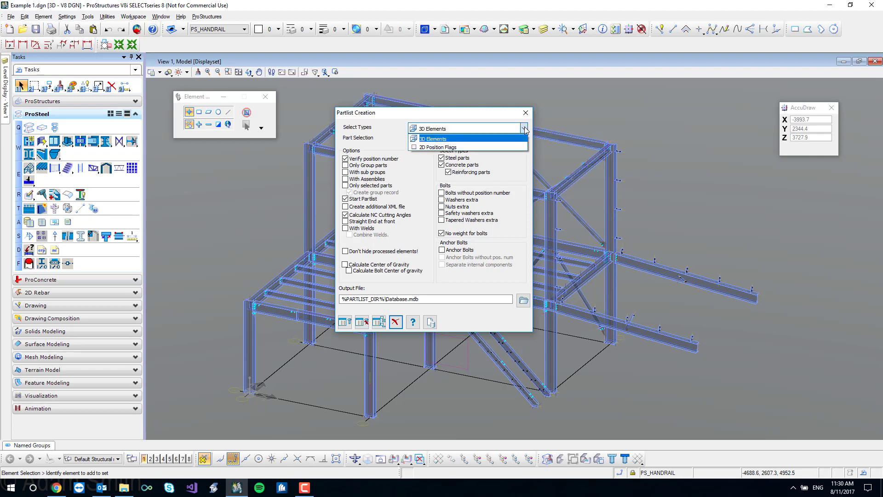
pyautogui.click(464, 139)
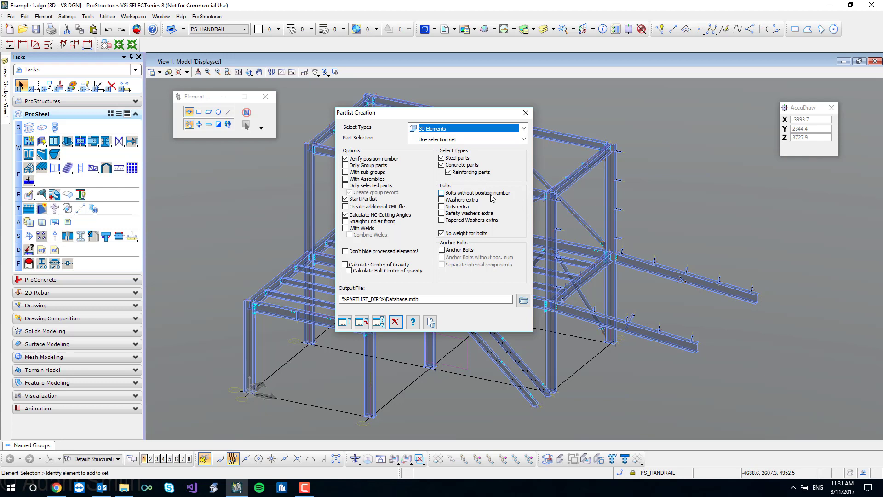
# - Mark Database.mdb in the Output File path and start a partlist with bolts
pyautogui.click(425, 299)
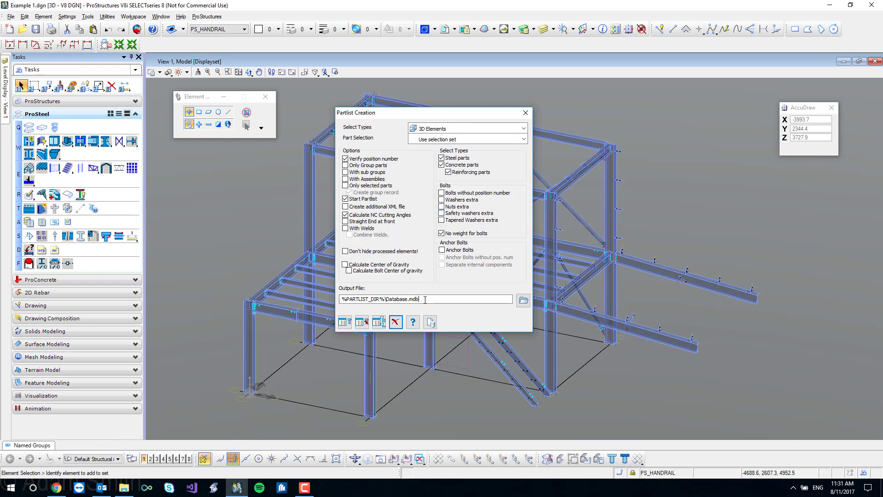
pyautogui.moveTo(421, 300); pyautogui.dragTo(386, 301)
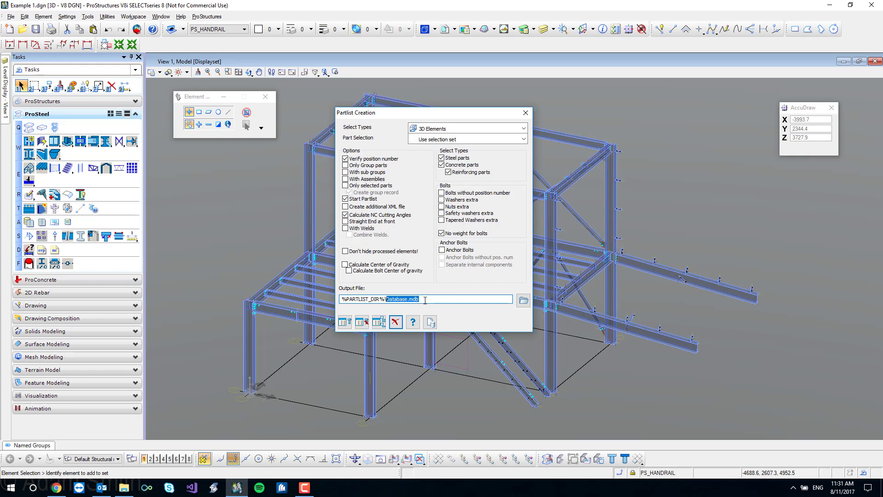
pyautogui.click(343, 324)
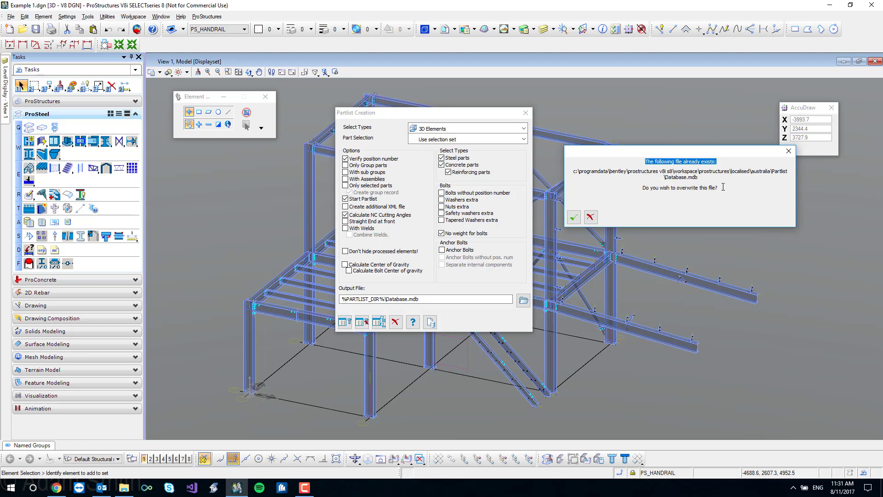
# - Accept overwriting Database.mdb and window-select the entire steel frame
pyautogui.click(574, 217)
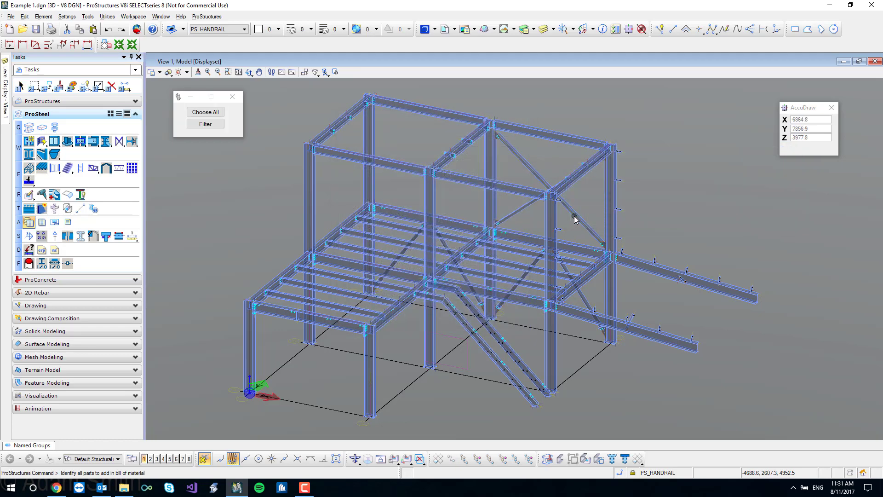
pyautogui.click(212, 113)
pyautogui.scroll(-2, 260, 133)
pyautogui.moveTo(546, 138); pyautogui.dragTo(617, 165, button='middle')
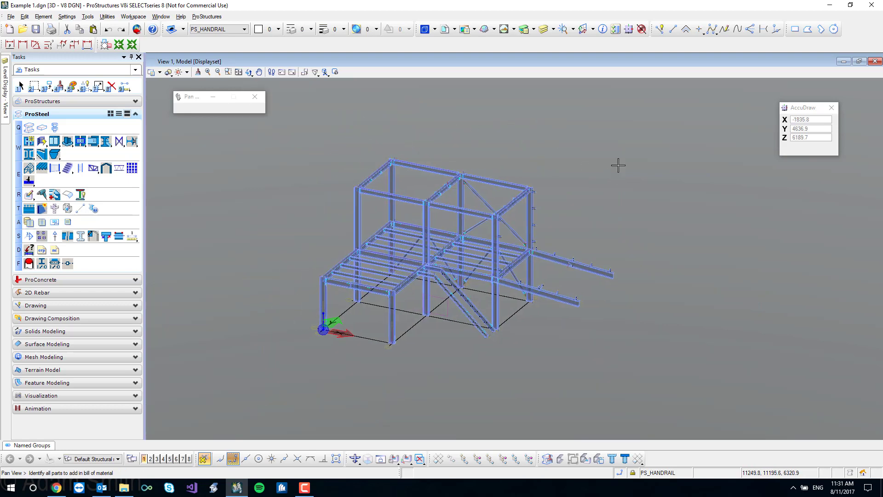
pyautogui.moveTo(647, 146); pyautogui.dragTo(300, 369)
pyautogui.click(316, 214)
# - Tick 'Do not display this dialog again' and OK the undo warning to scan the parts
pyautogui.moveTo(679, 152); pyautogui.dragTo(432, 120)
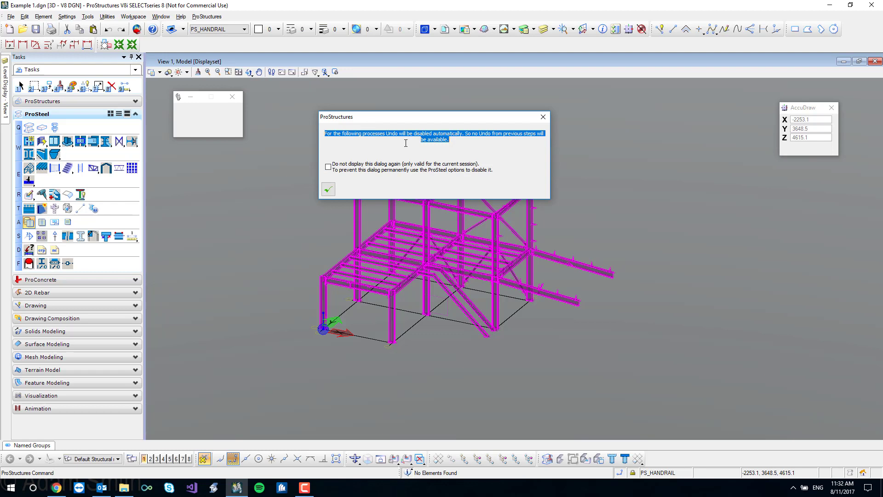
pyautogui.click(328, 167)
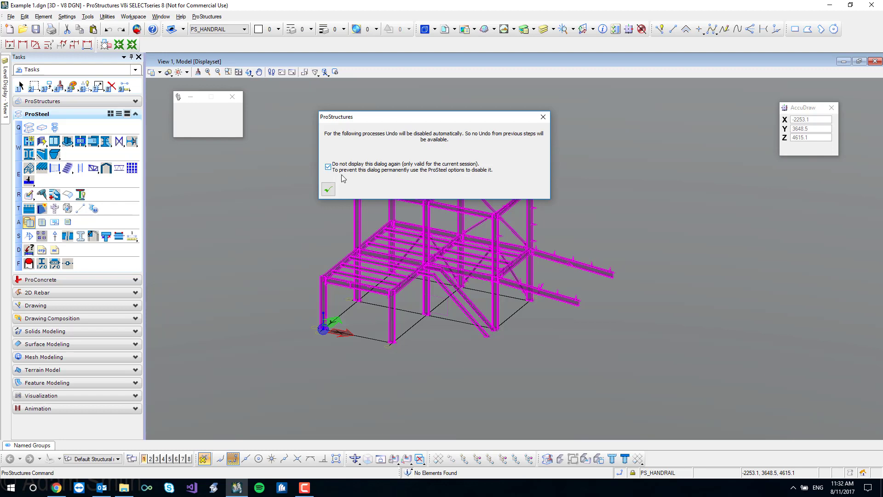
pyautogui.click(328, 190)
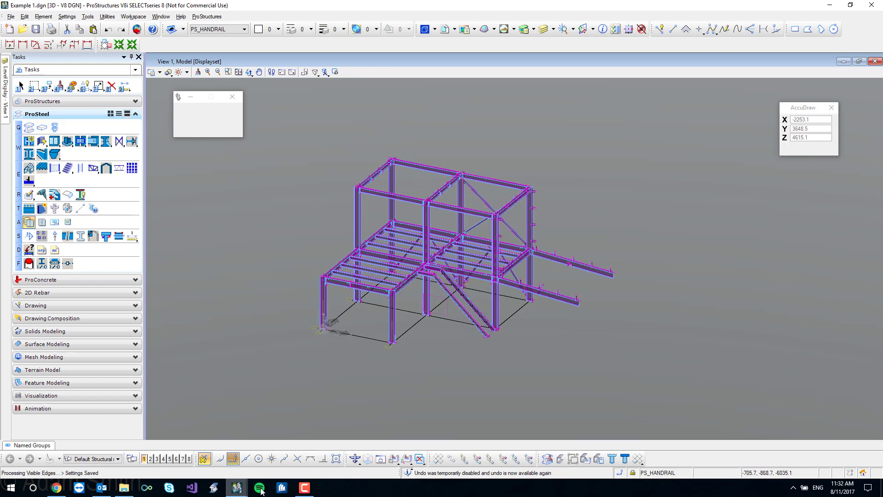
# - Bring the ProStructures Partlist window with the Database.mdb records to the front and nudge it upward
pyautogui.moveTo(237, 487)
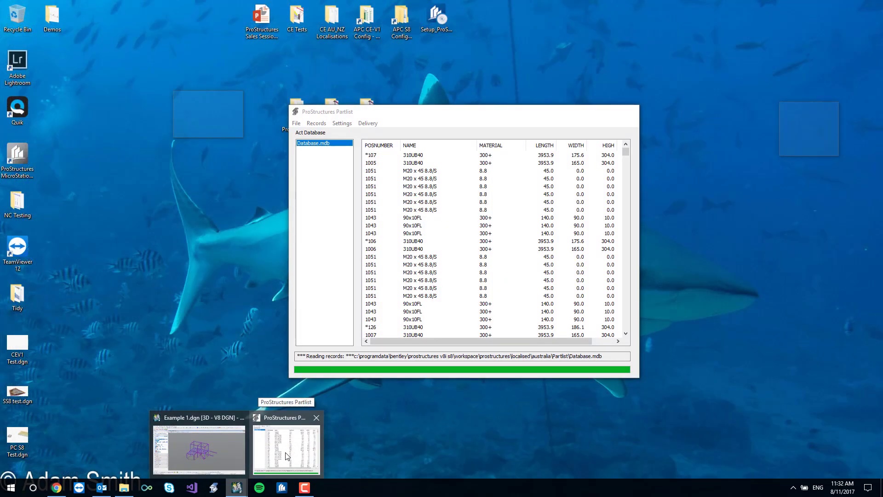
pyautogui.click(285, 456)
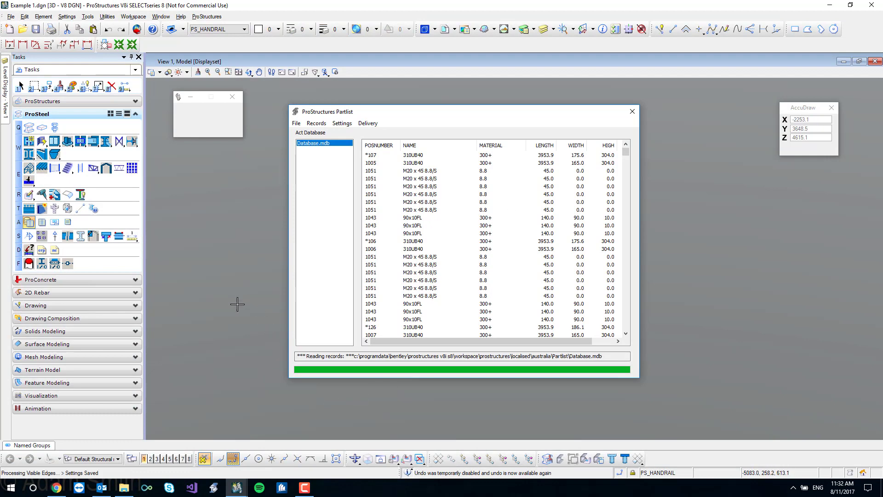
pyautogui.moveTo(237, 486)
pyautogui.click(205, 459)
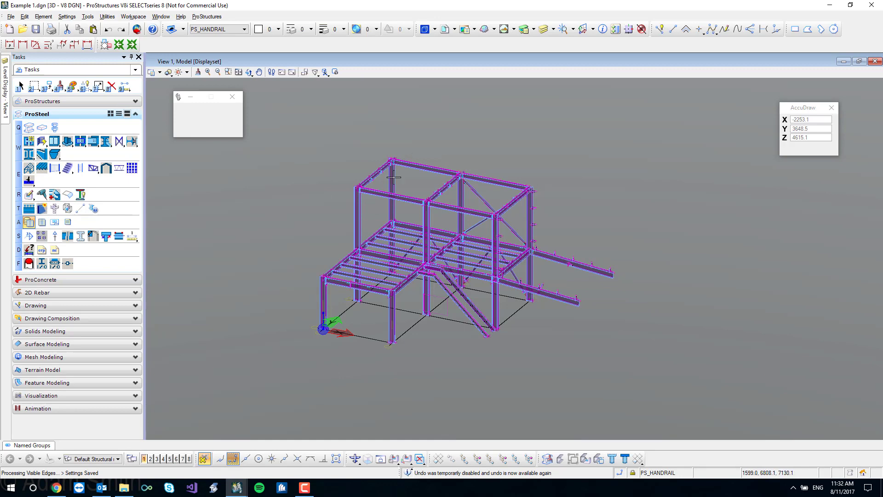
pyautogui.click(237, 486)
pyautogui.click(285, 448)
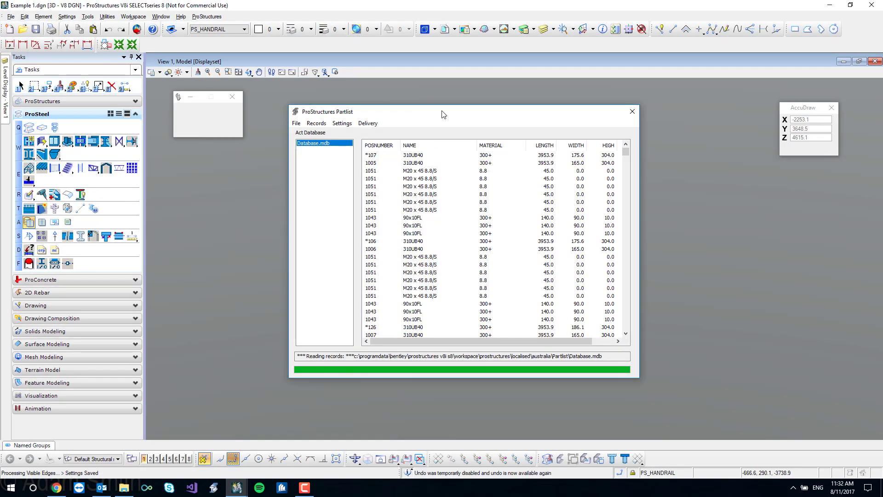
pyautogui.moveTo(443, 114); pyautogui.dragTo(440, 101)
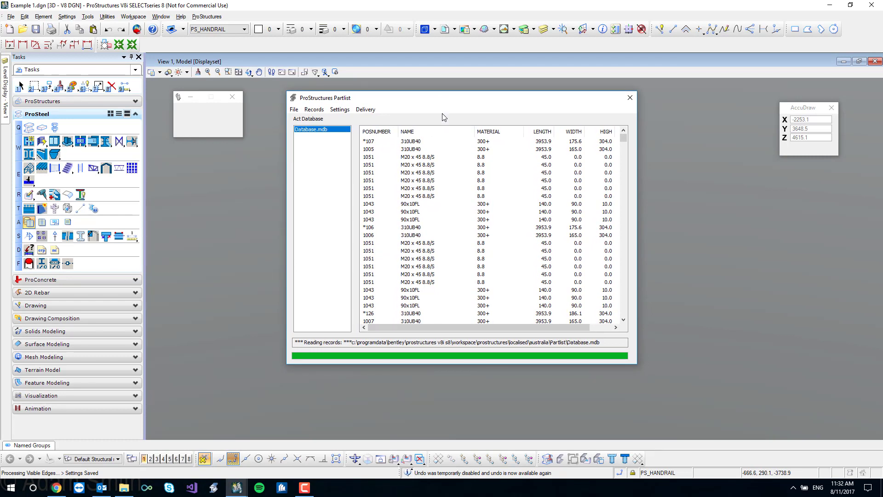
# - Choose Delivery > Select Bolt list in the Partlist window
pyautogui.click(365, 110)
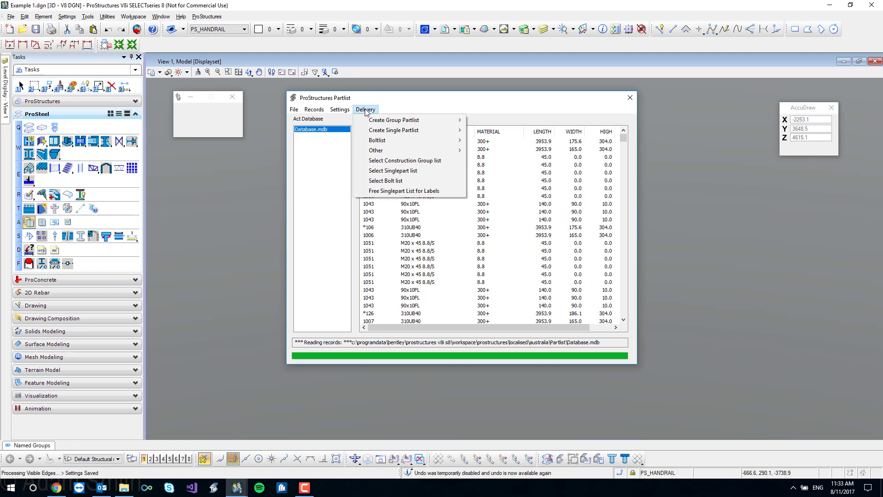
pyautogui.moveTo(444, 123)
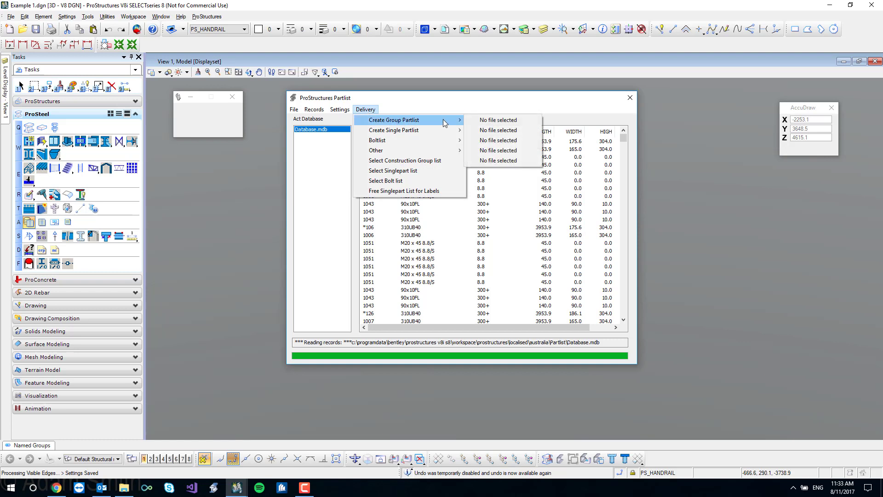
pyautogui.moveTo(450, 153)
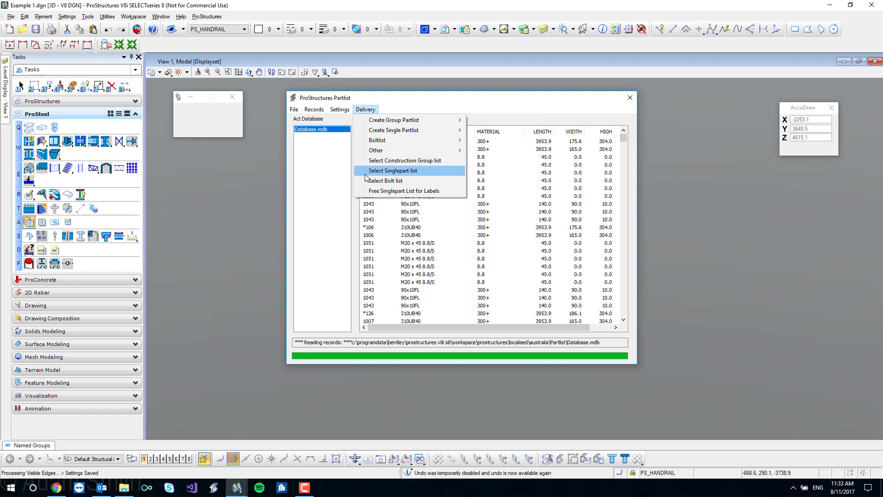
pyautogui.click(398, 184)
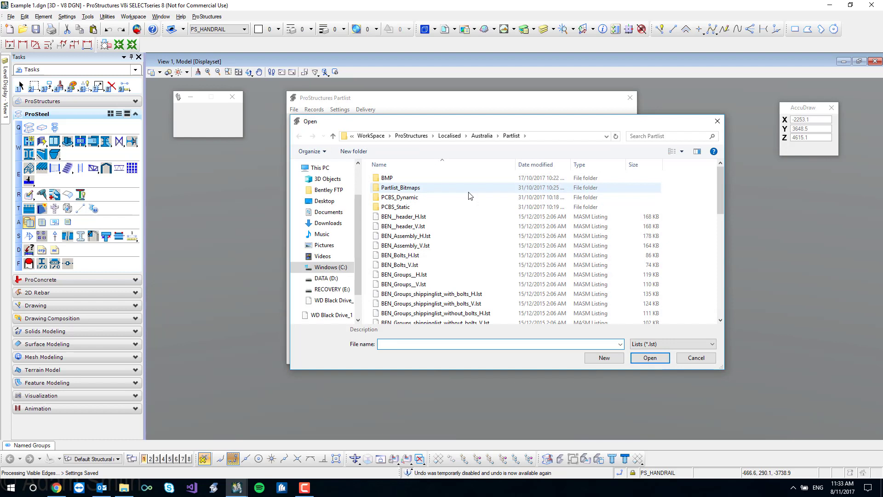
# - Check the Localised\Australia\Partlist folder path and select BEN_Bolts_V.lst
pyautogui.moveTo(467, 128); pyautogui.dragTo(435, 88)
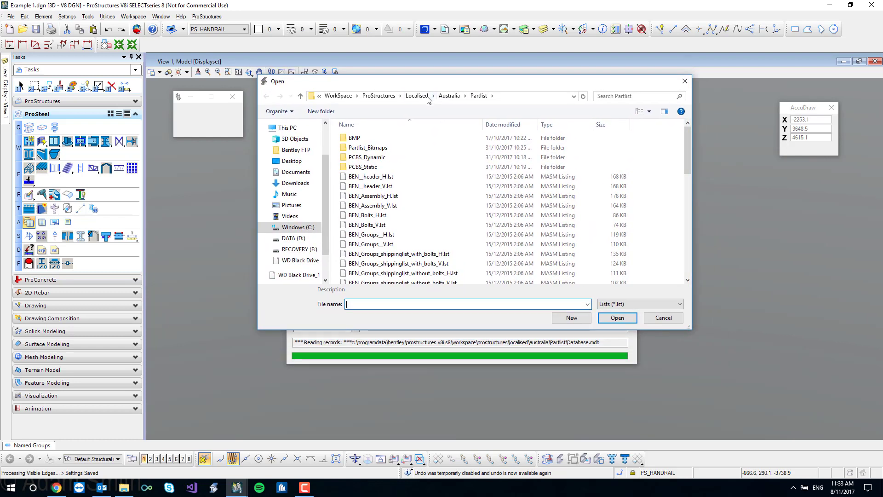
pyautogui.click(505, 99)
pyautogui.moveTo(560, 97); pyautogui.dragTo(495, 99)
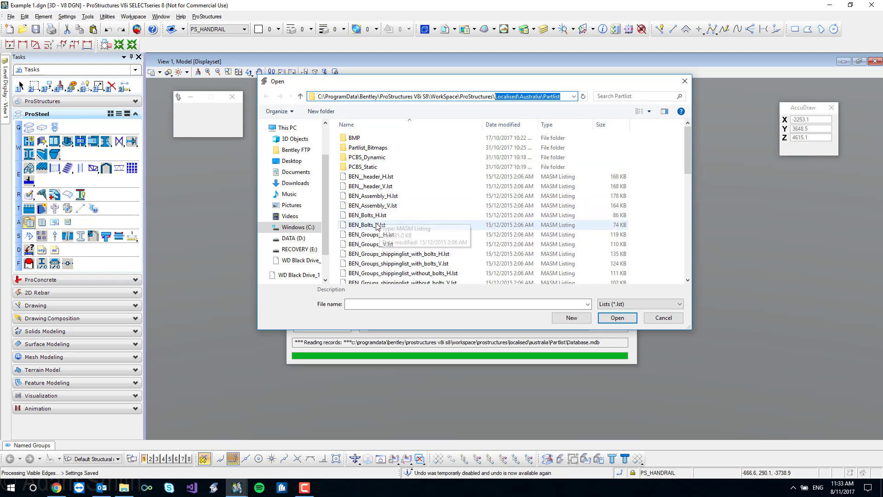
pyautogui.scroll(-4, 380, 221)
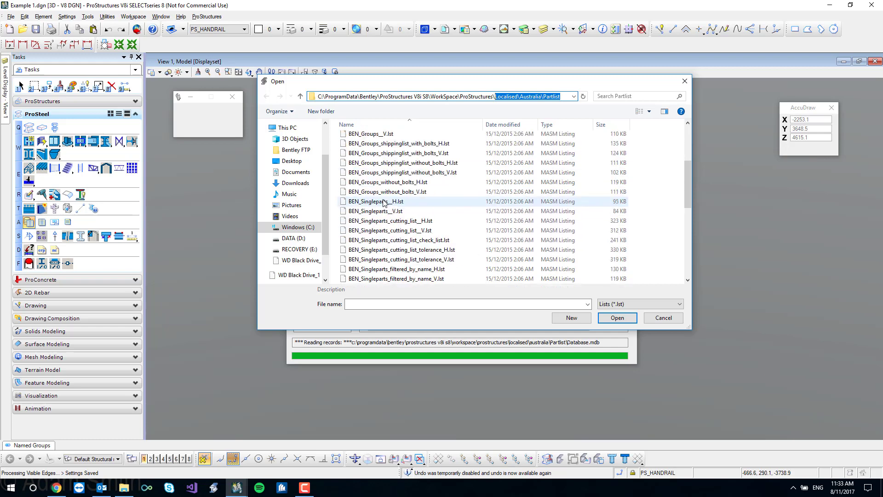
pyautogui.scroll(-4, 384, 203)
pyautogui.scroll(6, 384, 203)
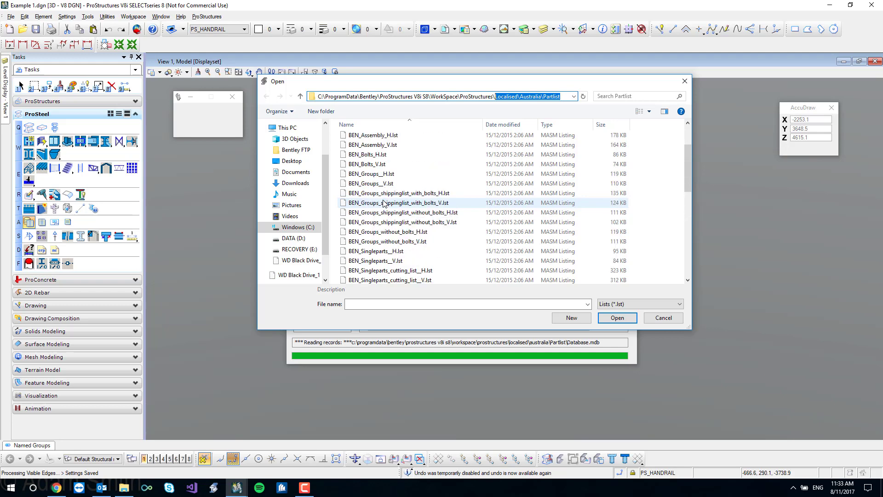
pyautogui.scroll(1, 384, 204)
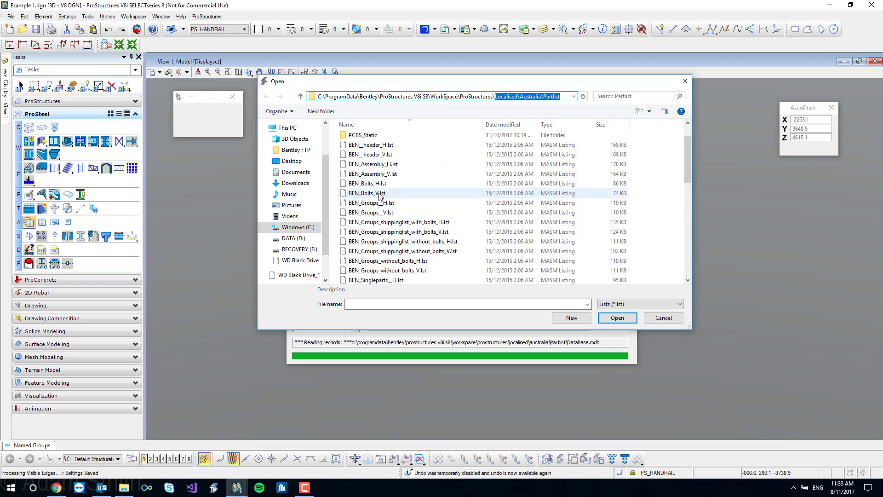
pyautogui.click(382, 193)
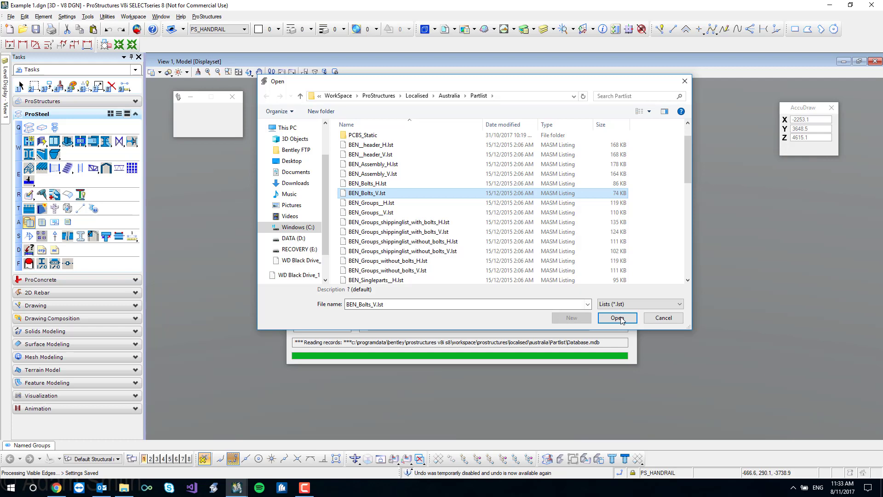
# - Open BEN_Bolts_V.lst and preview the List of bolts with positions 1045–1057
pyautogui.click(617, 317)
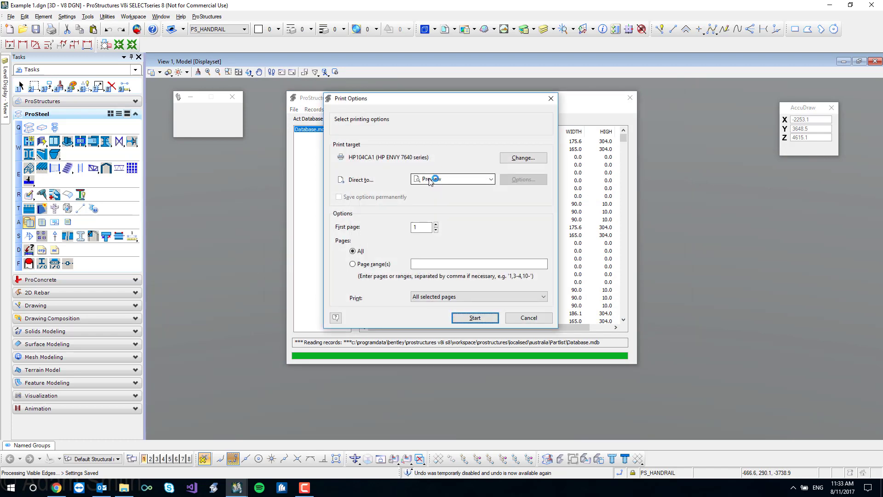
pyautogui.click(476, 317)
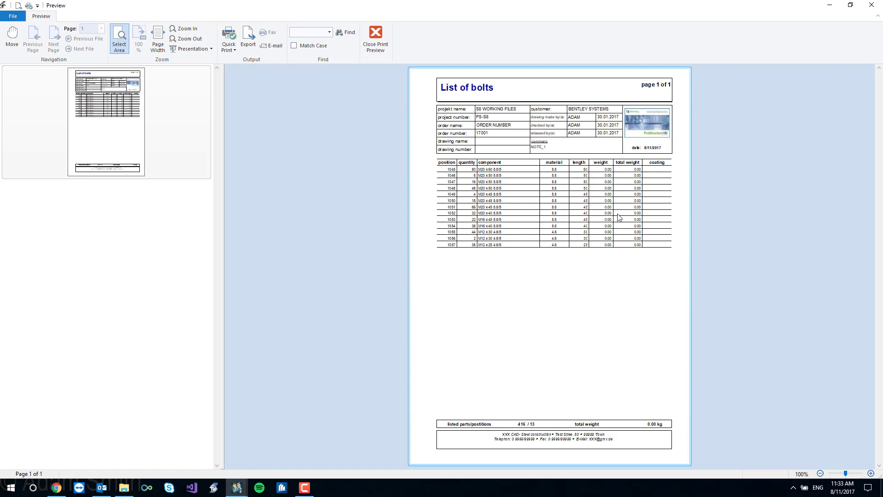
pyautogui.keyDown('ctrl'); pyautogui.scroll(3, 628, 216); pyautogui.keyUp('ctrl')
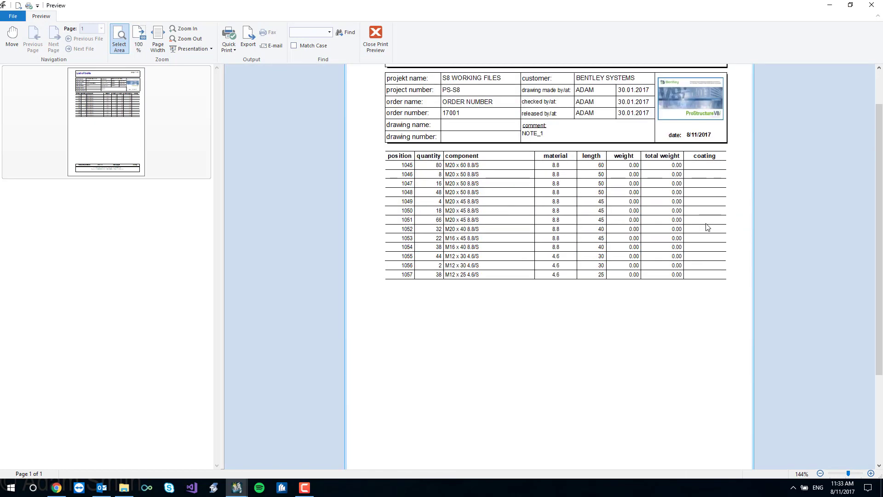
pyautogui.scroll(2, 707, 227)
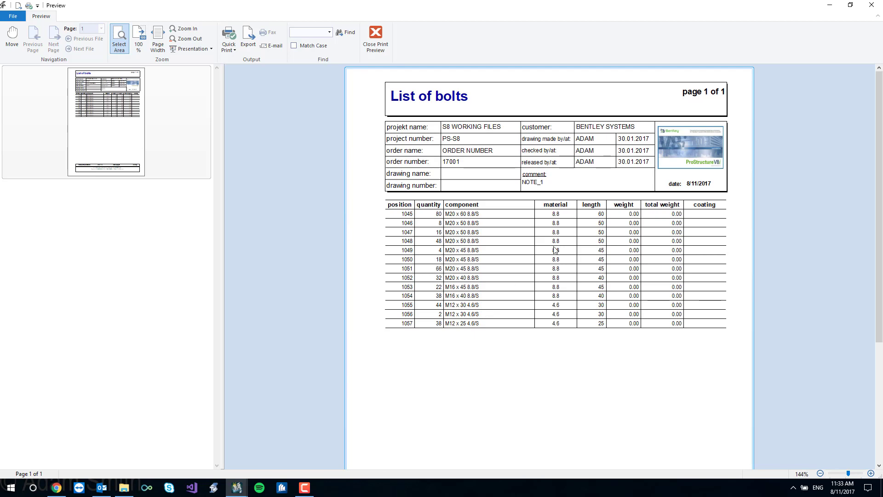
# - Close the bolt preview, then open BEN_Singleparts_only_shapes_V.lst as a new list and preview it
pyautogui.click(375, 38)
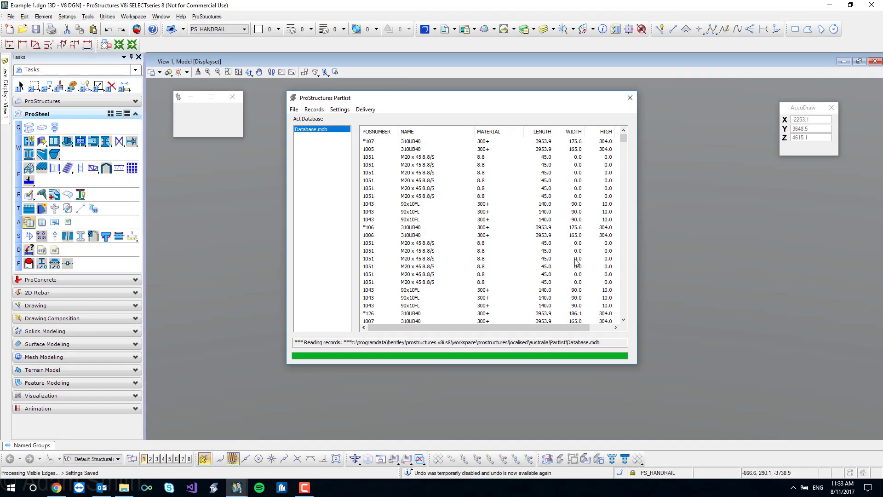
pyautogui.click(368, 109)
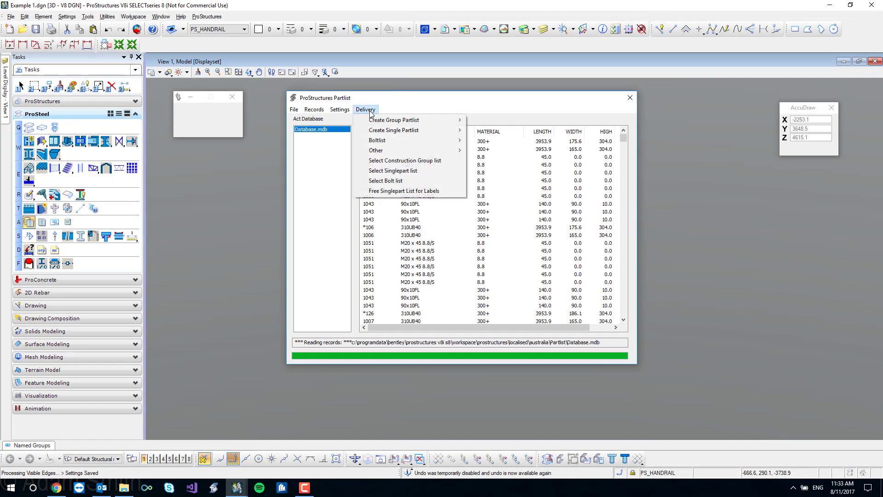
pyautogui.click(398, 170)
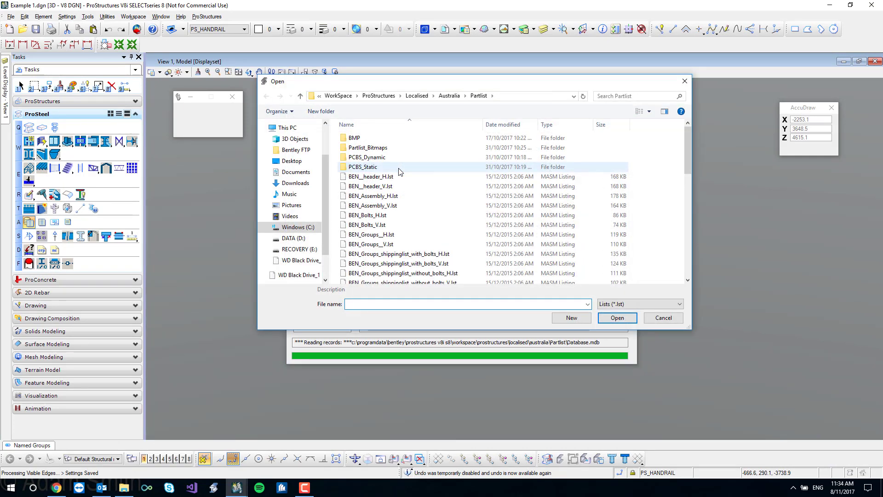
pyautogui.scroll(-8, 402, 175)
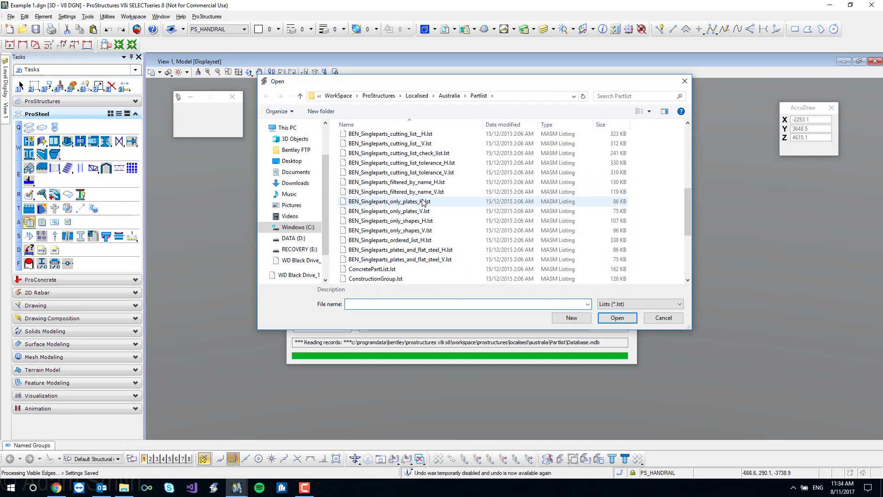
pyautogui.scroll(-1, 423, 203)
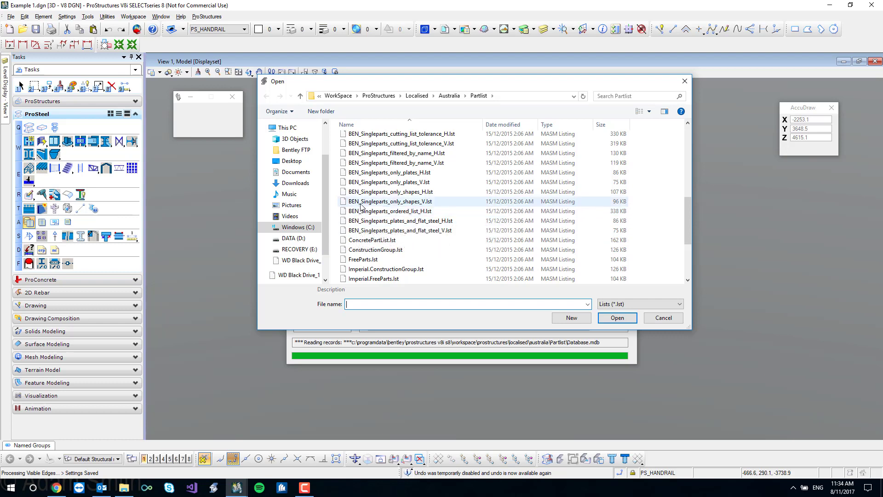
pyautogui.click(390, 202)
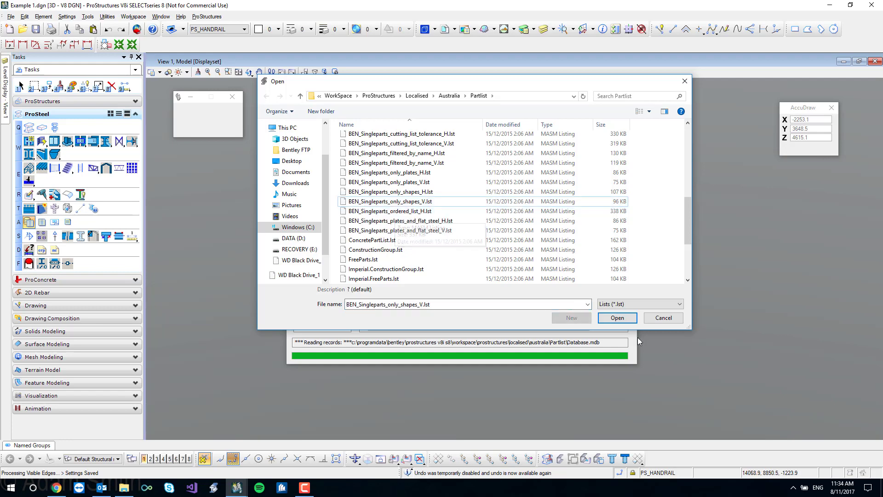
pyautogui.click(618, 318)
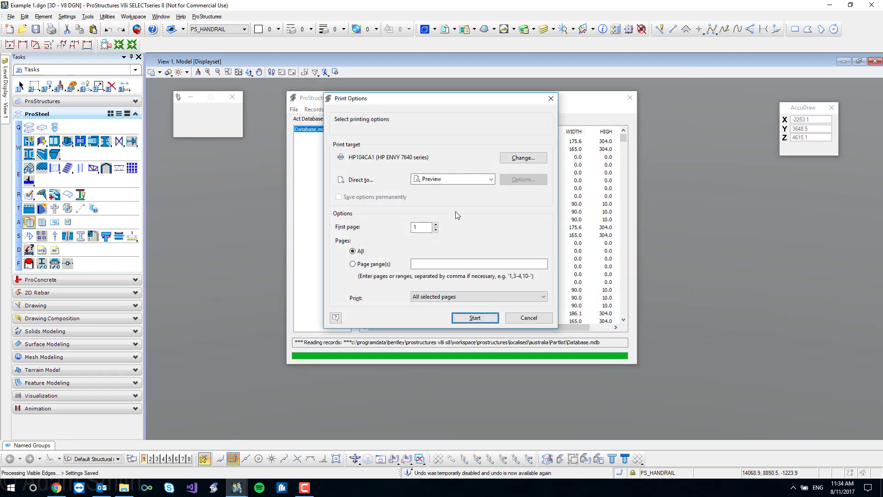
pyautogui.click(474, 318)
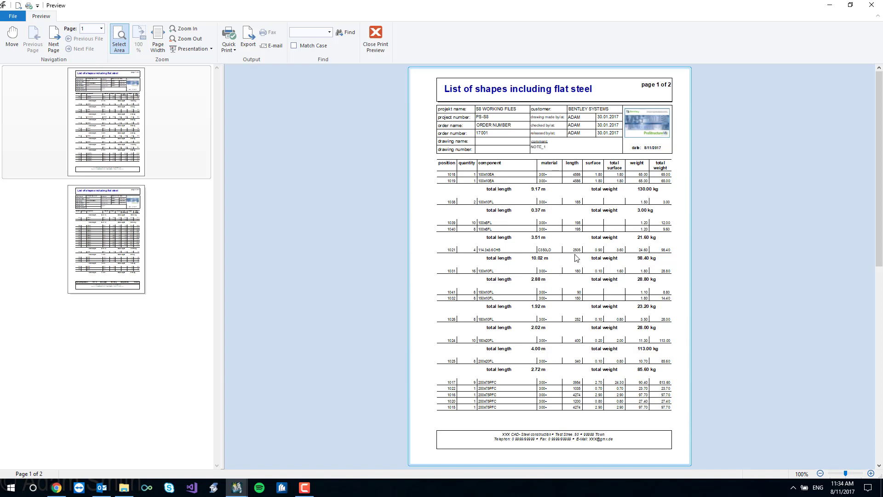
# - Close the shapes preview, preview BEN_Groups_V.lst via Select Construction Group list, then close it
pyautogui.click(376, 34)
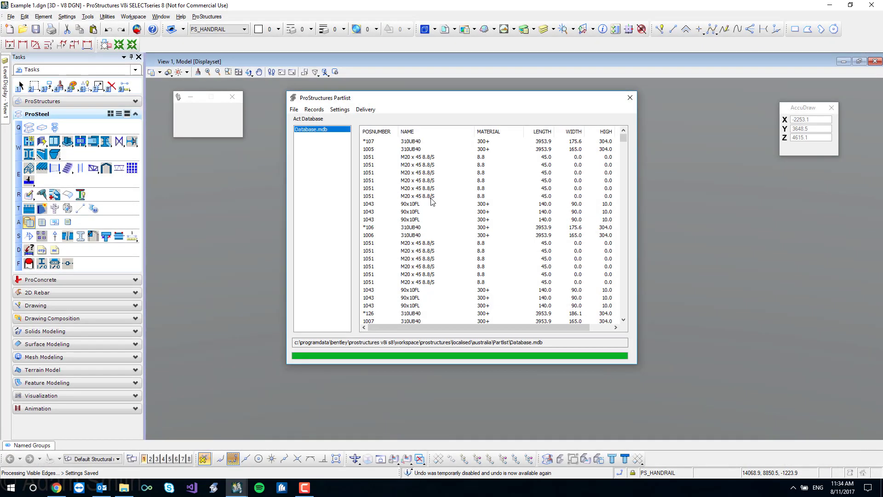
pyautogui.click(365, 109)
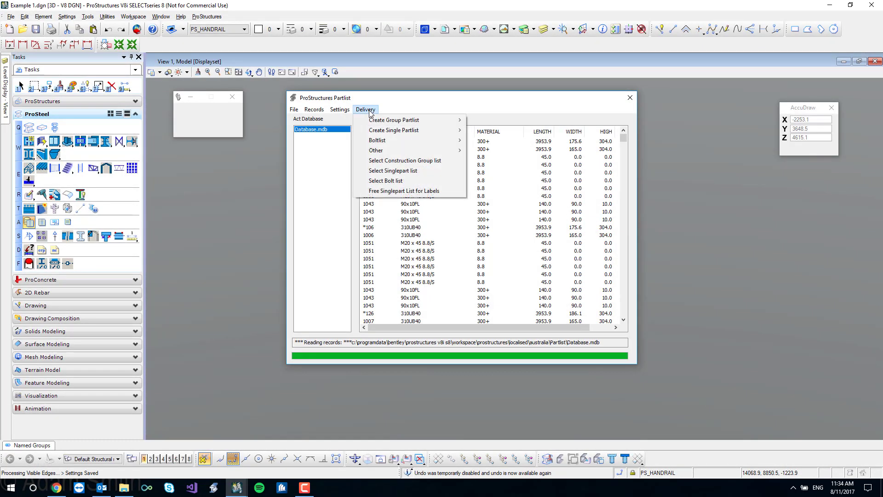
pyautogui.click(405, 160)
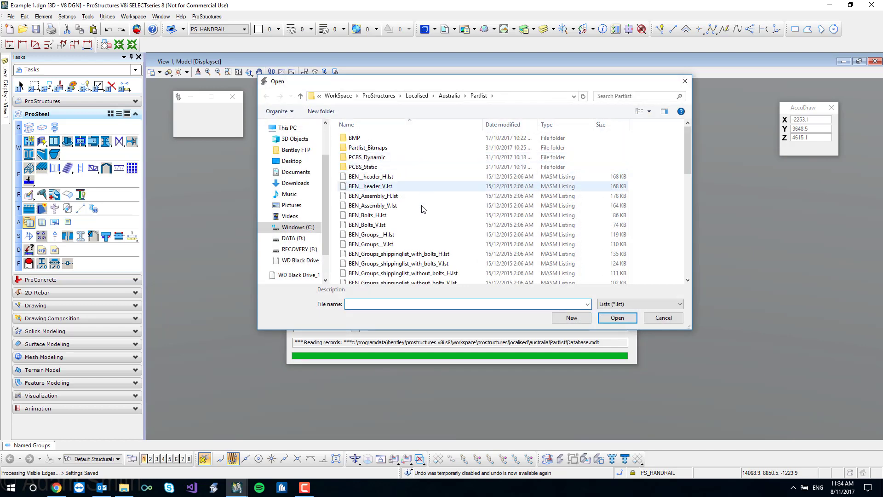
pyautogui.click(383, 244)
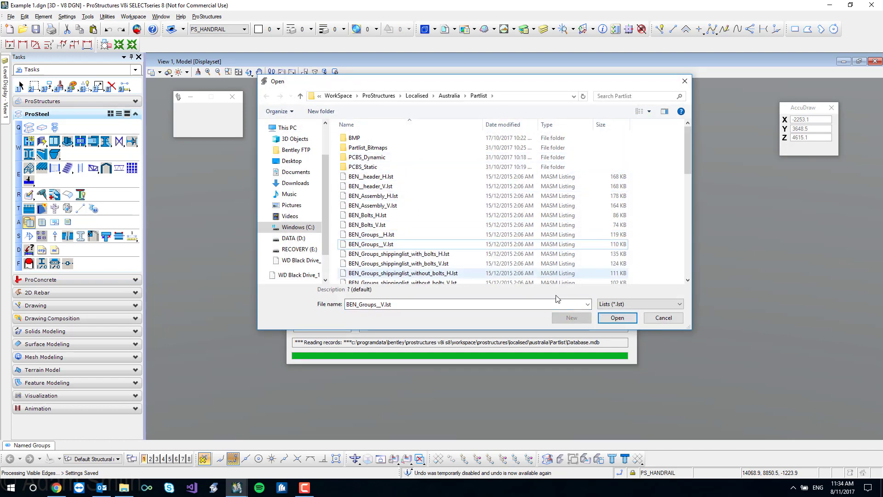
pyautogui.click(617, 318)
pyautogui.click(475, 318)
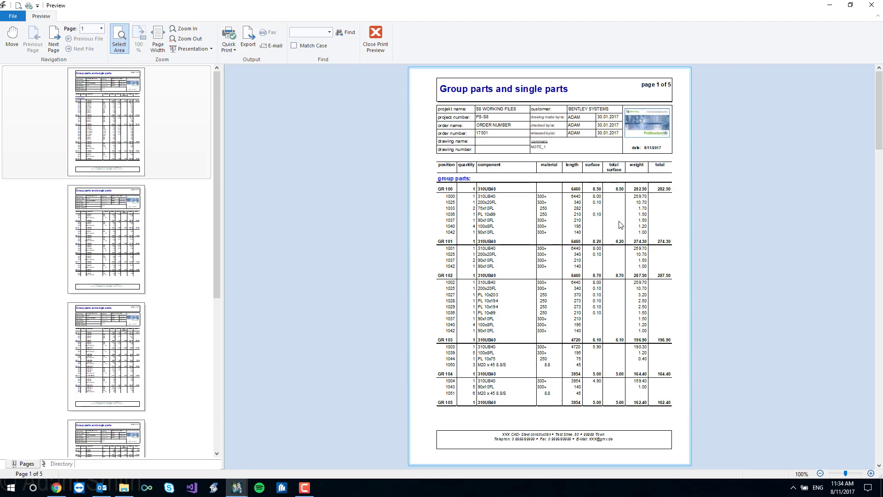
pyautogui.click(375, 34)
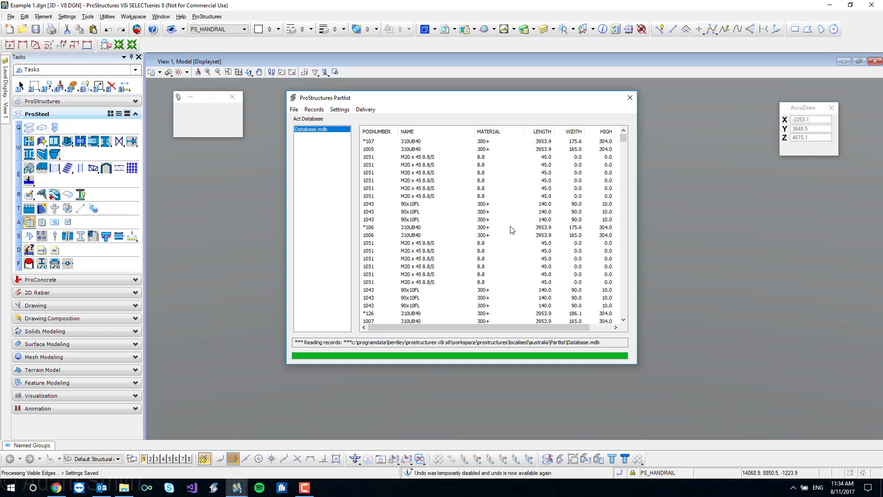
# - Assign BEN_Bolts_V.lst to the first empty Bolts slot in the default partlist assignments
pyautogui.click(339, 111)
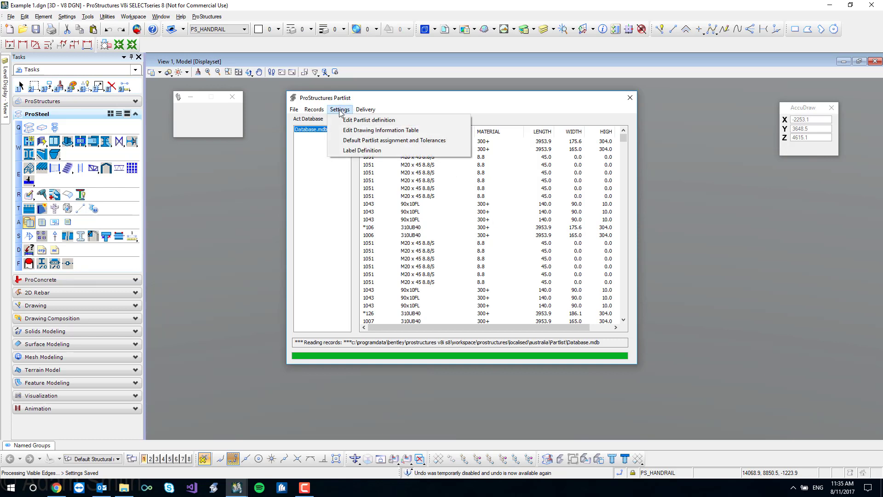
pyautogui.click(388, 143)
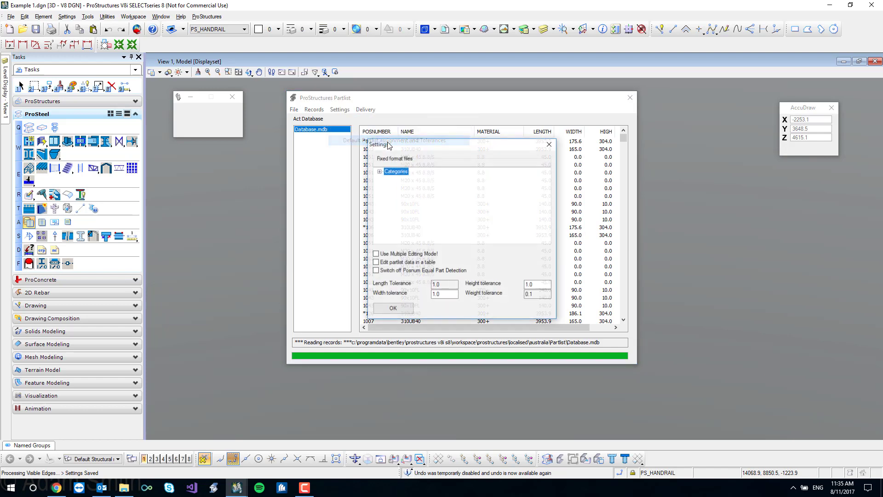
pyautogui.click(380, 172)
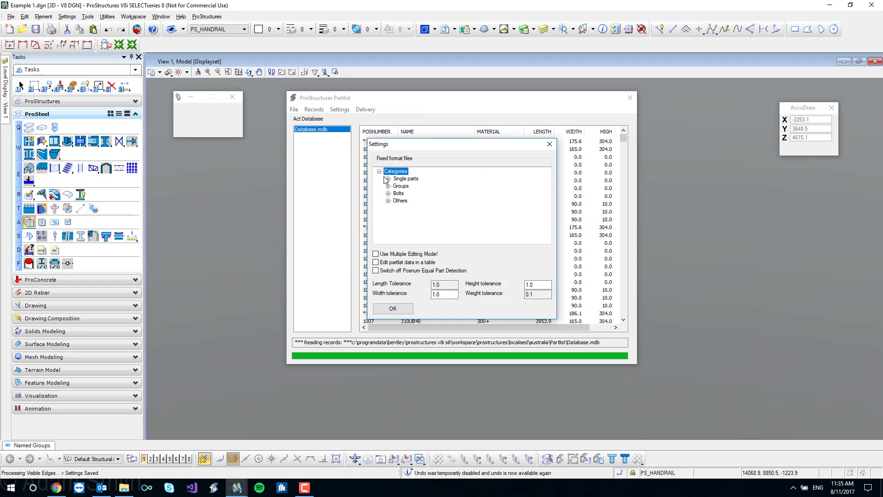
pyautogui.click(388, 194)
pyautogui.click(424, 201)
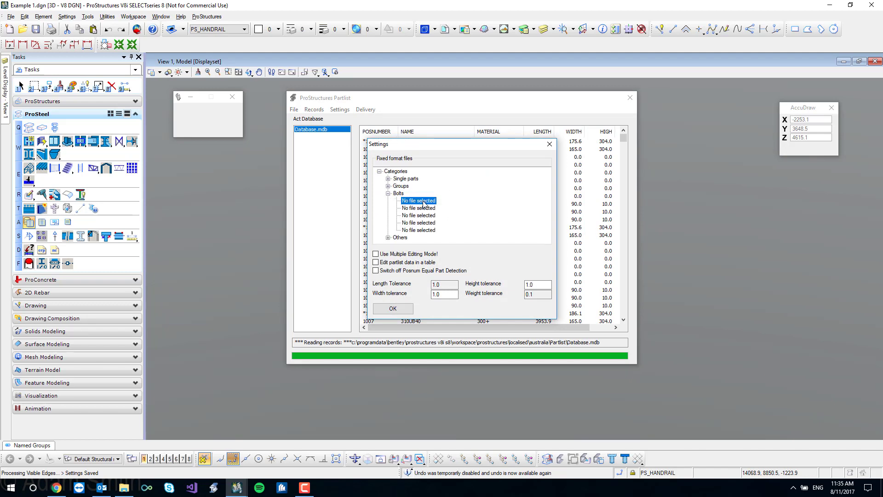
pyautogui.doubleClick(423, 201)
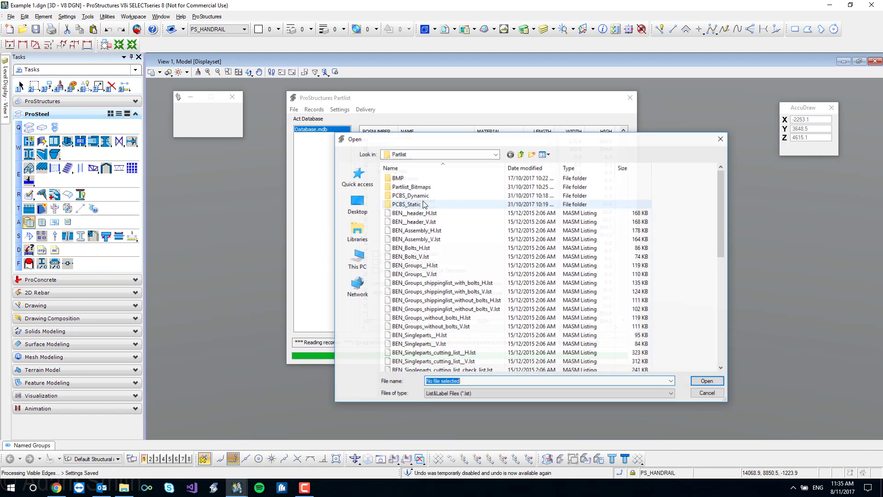
pyautogui.click(411, 257)
pyautogui.click(706, 381)
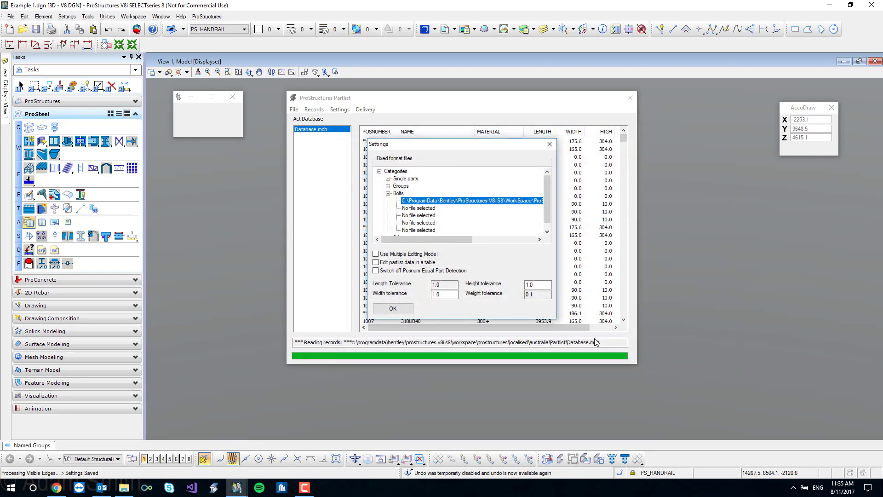
# - Save the partlist settings and verify Delivery > Boltlist now offers BEN_Bolts_V.lst first
pyautogui.click(393, 308)
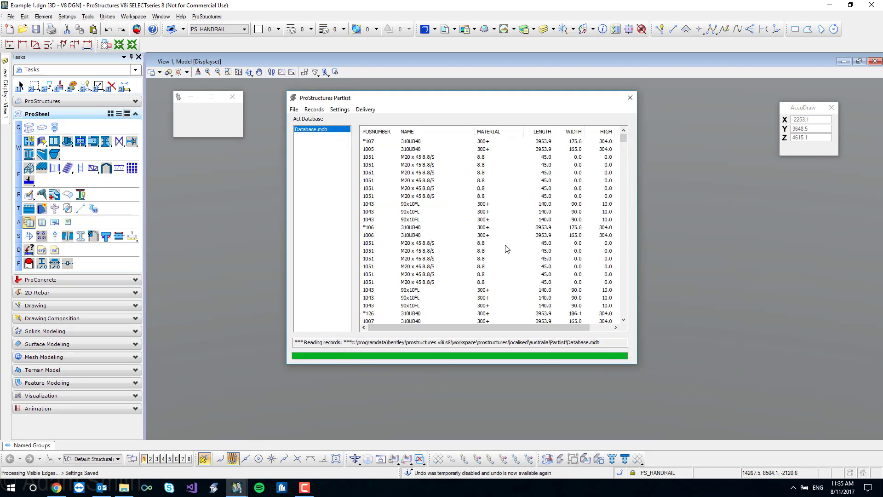
pyautogui.click(365, 110)
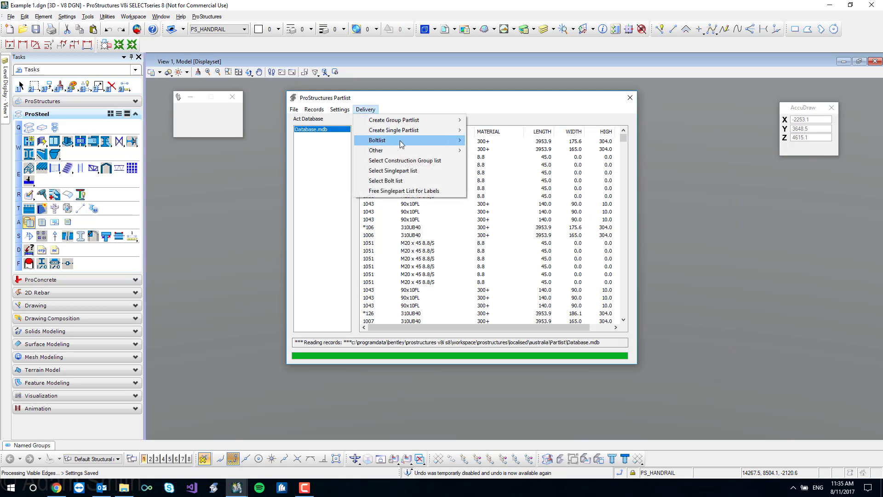
pyautogui.moveTo(390, 142)
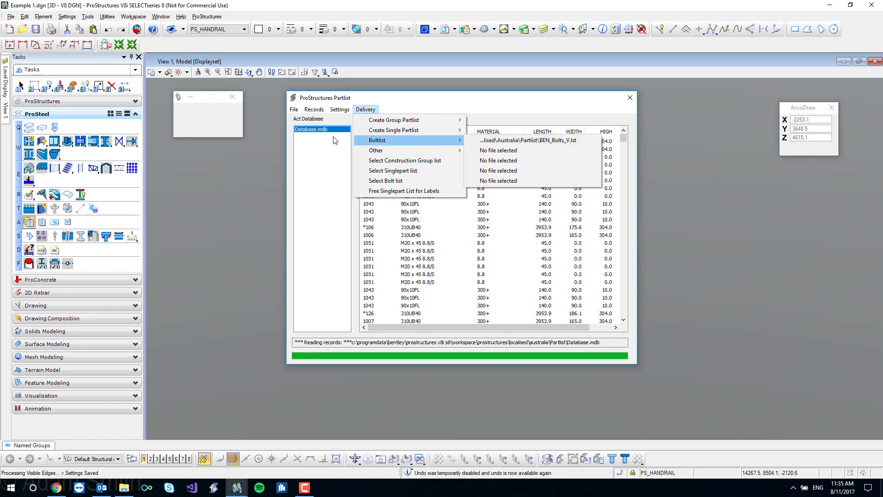
pyautogui.click(339, 113)
pyautogui.click(342, 111)
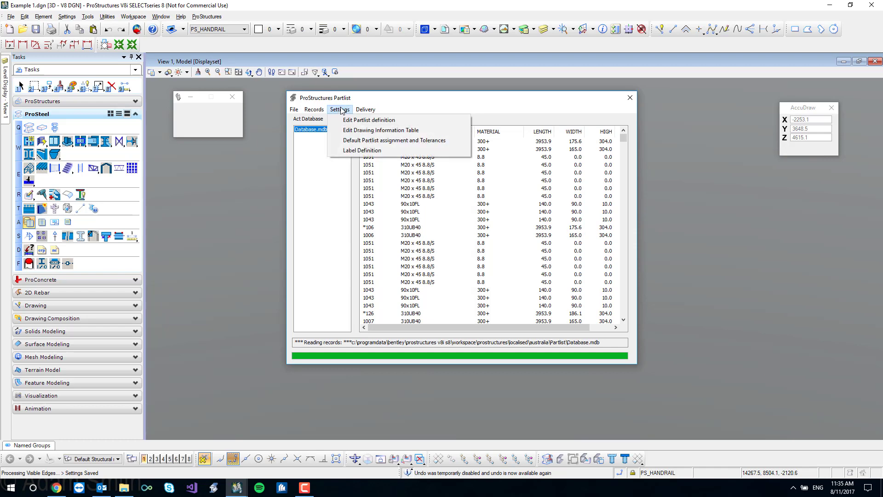
# - Open BEN_Bolts_V.lst in a maximized Designer and review its header, bolt table and footer areas
pyautogui.click(368, 120)
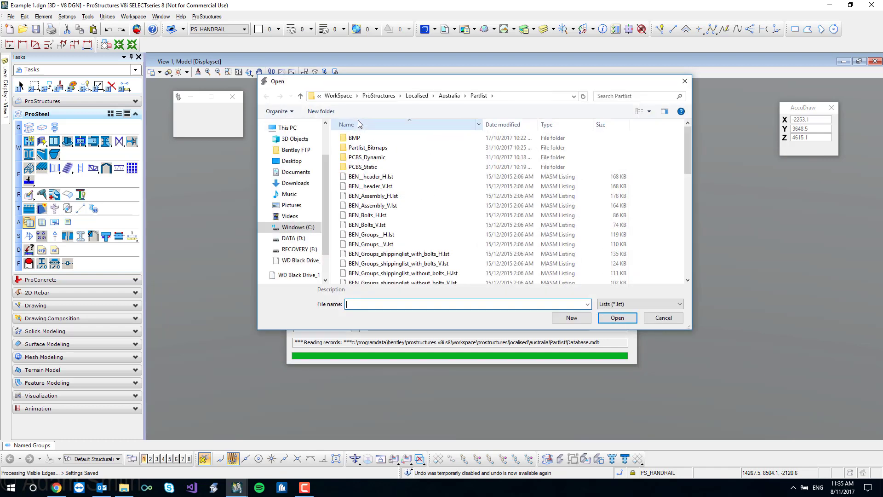
pyautogui.doubleClick(378, 226)
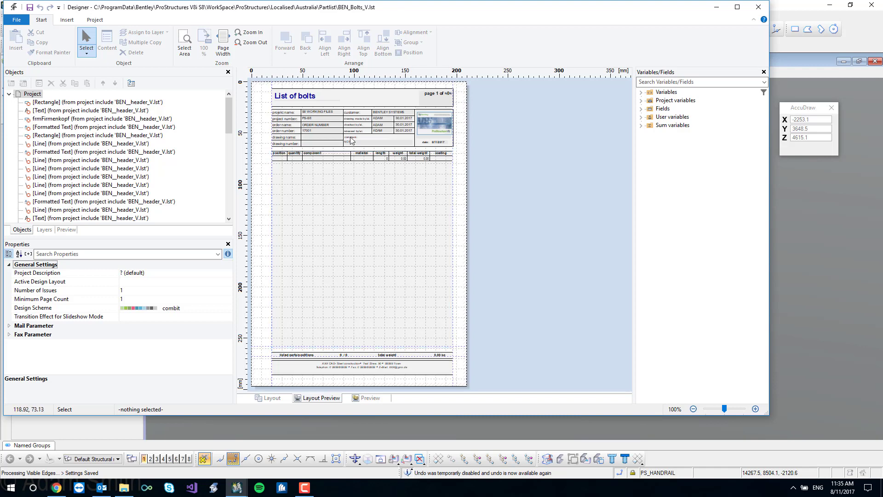
pyautogui.moveTo(264, 85)
pyautogui.mouseDown()
pyautogui.moveTo(313, 124)
pyautogui.moveTo(440, 138)
pyautogui.moveTo(460, 152)
pyautogui.moveTo(299, 131)
pyautogui.moveTo(266, 115)
pyautogui.moveTo(266, 88)
pyautogui.mouseUp()
pyautogui.moveTo(266, 149); pyautogui.dragTo(465, 355)
pyautogui.click(262, 152)
pyautogui.moveTo(262, 352); pyautogui.dragTo(461, 382)
pyautogui.click(265, 226)
pyautogui.click(737, 7)
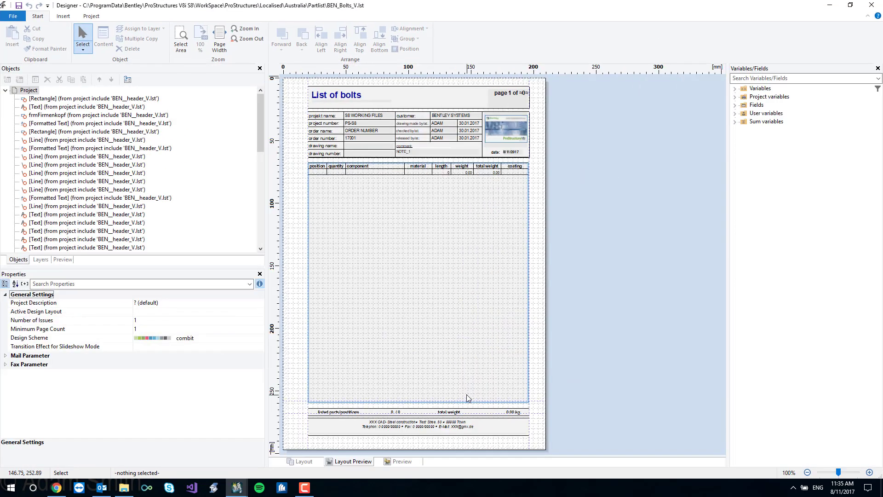
pyautogui.keyDown('ctrl'); pyautogui.scroll(5, 419, 385); pyautogui.keyUp('ctrl')
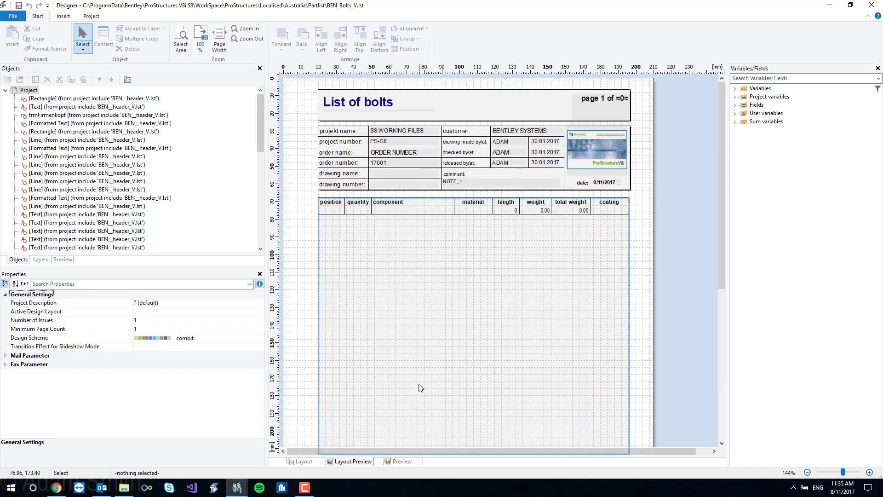
pyautogui.scroll(-5, 553, 358)
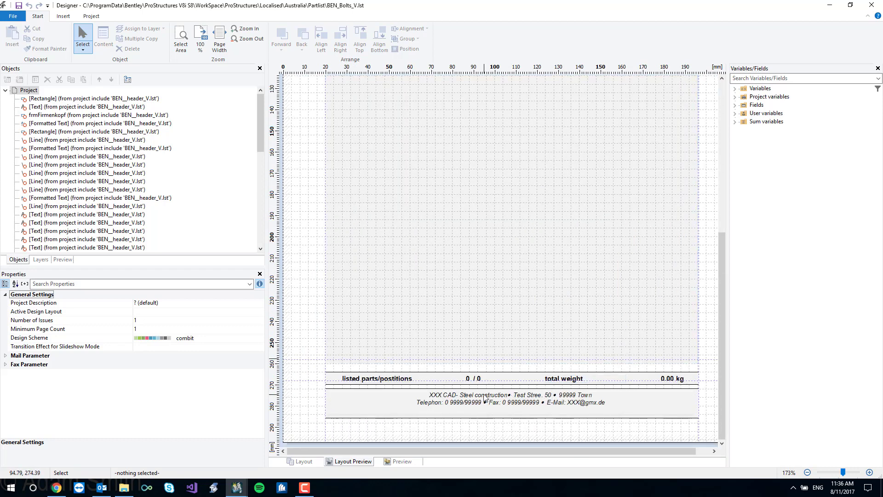
pyautogui.scroll(5, 484, 398)
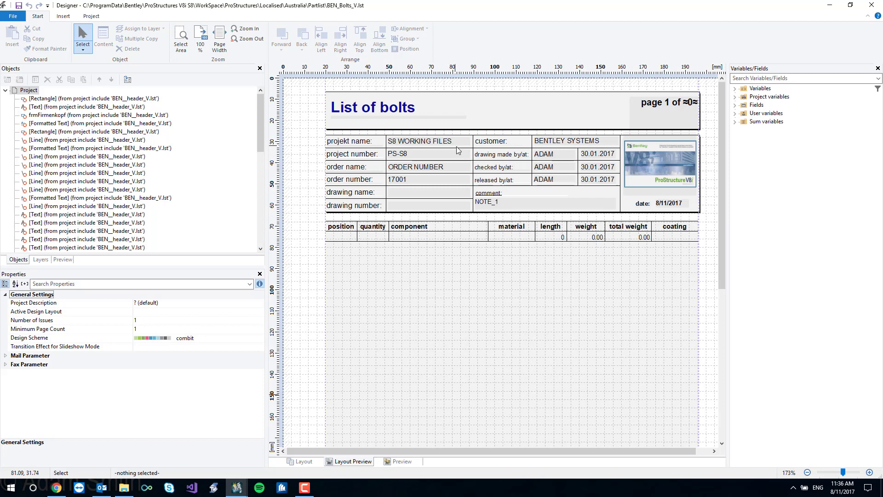
# - Review the bolt table's contents without changes, then switch to the Layout view with field placeholders
pyautogui.click(431, 319)
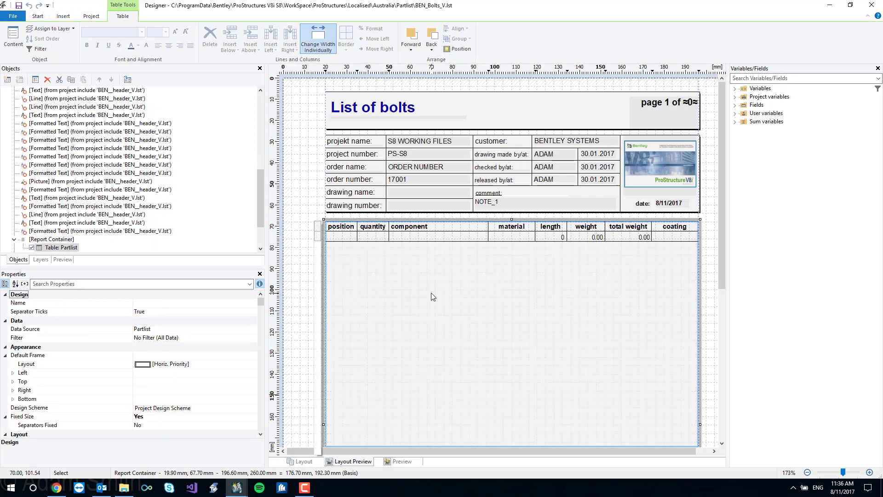
pyautogui.doubleClick(341, 230)
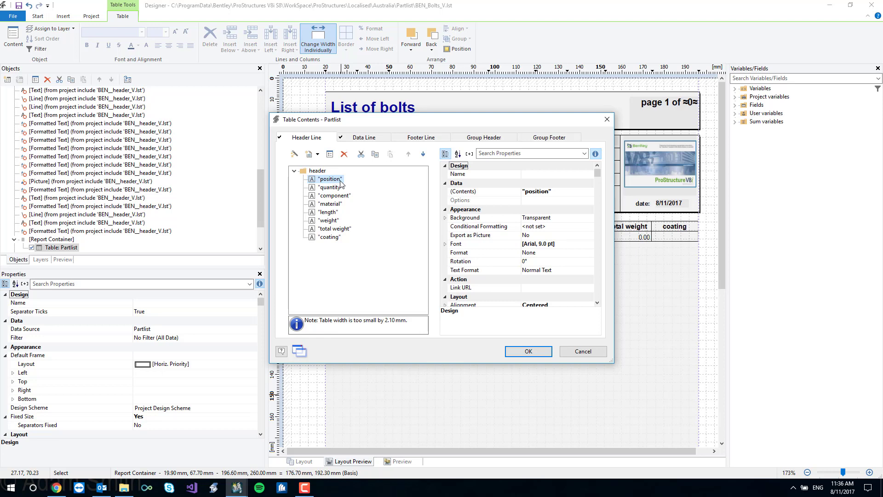
pyautogui.click(584, 351)
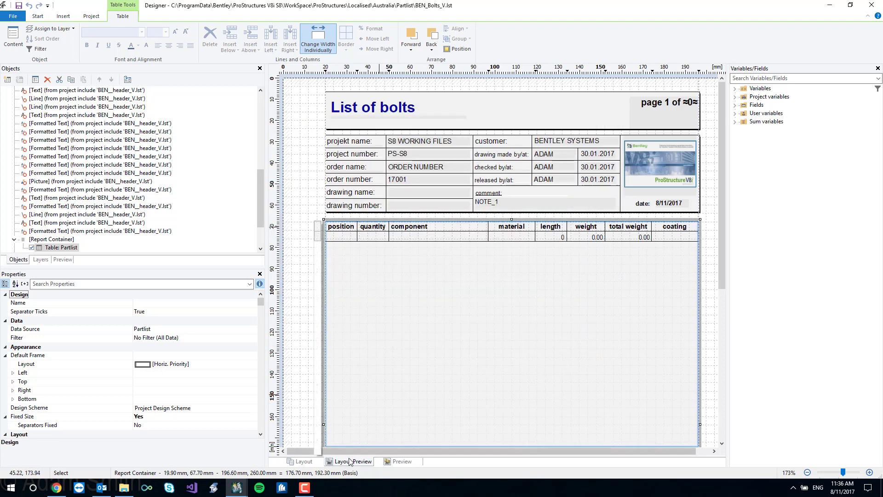
pyautogui.click(311, 462)
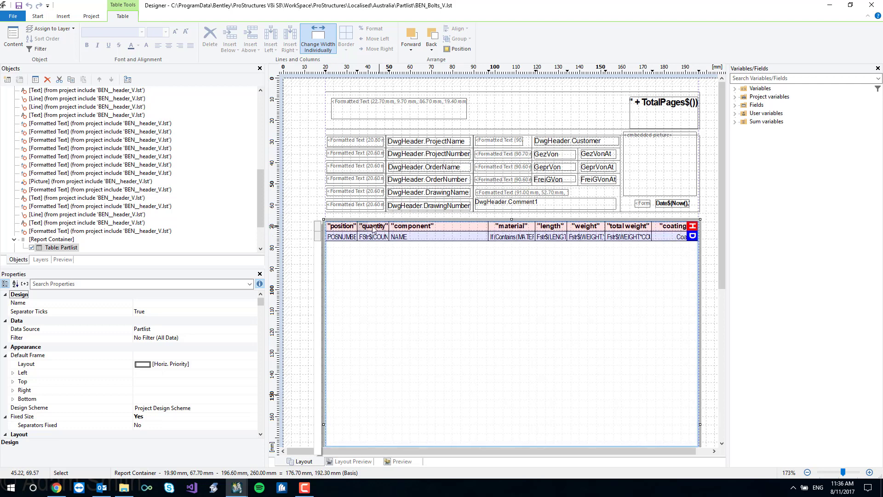
# - Rename the bolt table header columns to 'Position', 'Quantity' and 'Component' and apply the change
pyautogui.doubleClick(340, 226)
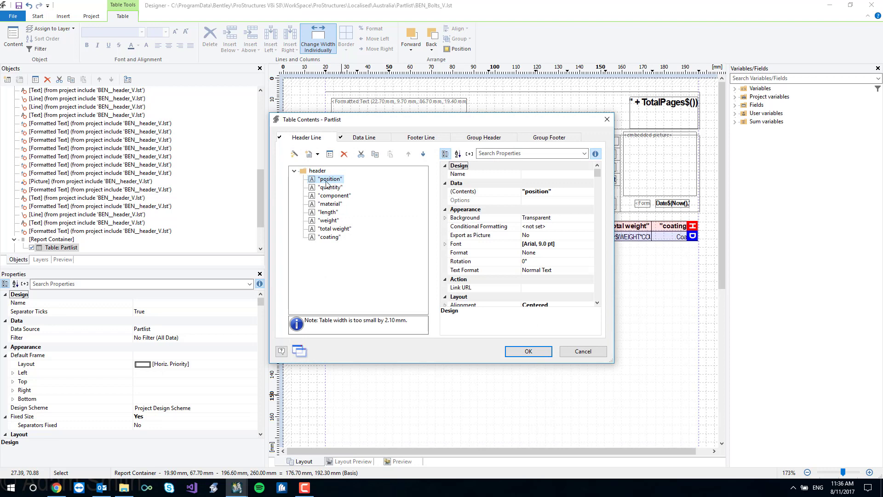
pyautogui.click(322, 179)
pyautogui.click(322, 180)
pyautogui.write('P')
pyautogui.click(335, 205)
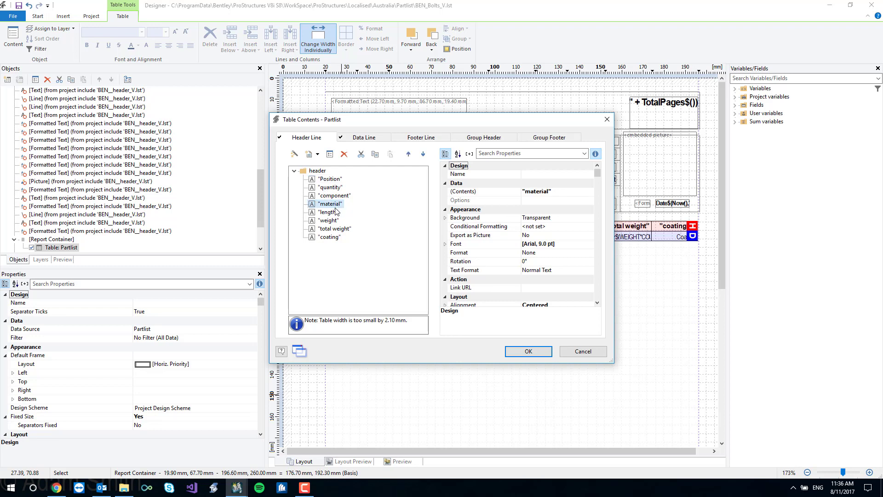
pyautogui.doubleClick(331, 187)
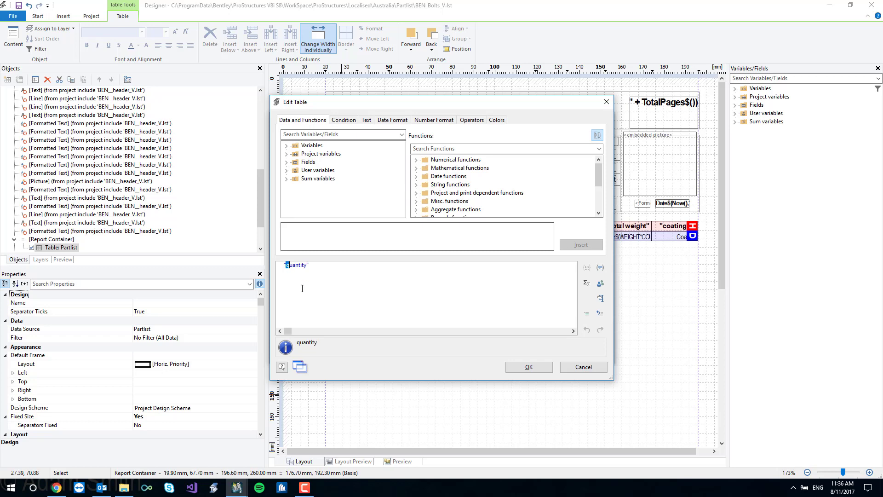
pyautogui.write('Q')
pyautogui.click(528, 366)
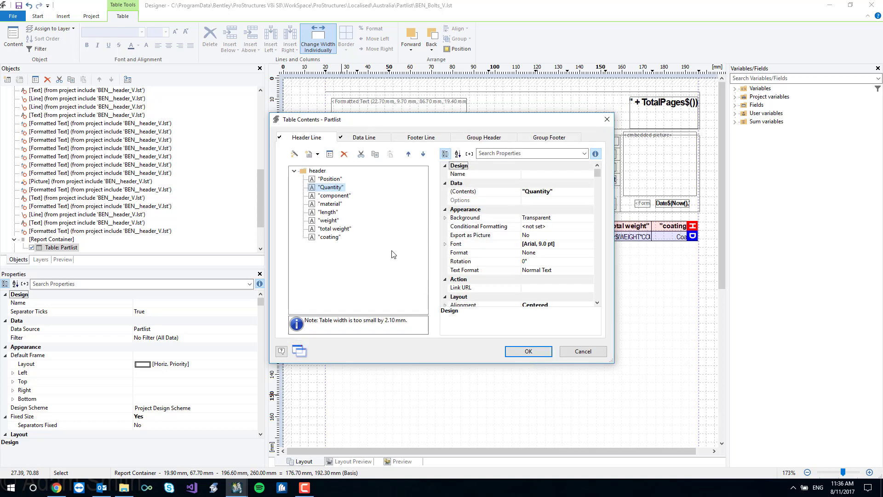
pyautogui.doubleClick(334, 196)
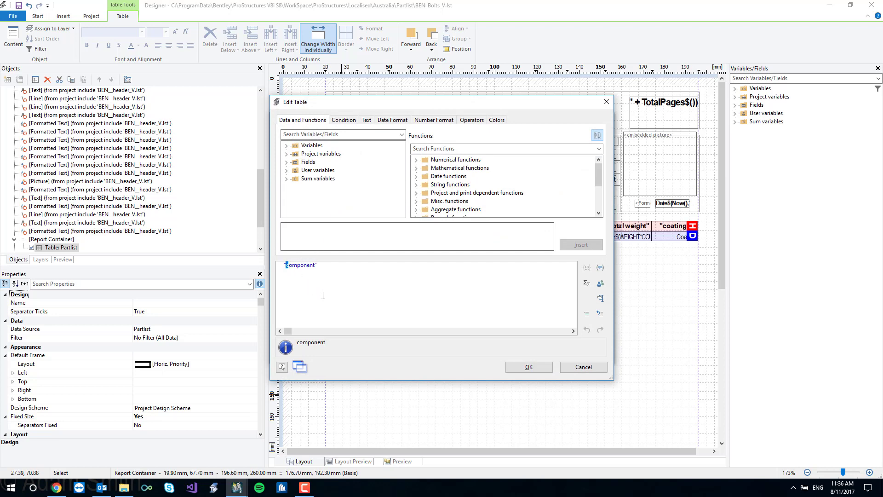
pyautogui.write('C')
pyautogui.click(528, 367)
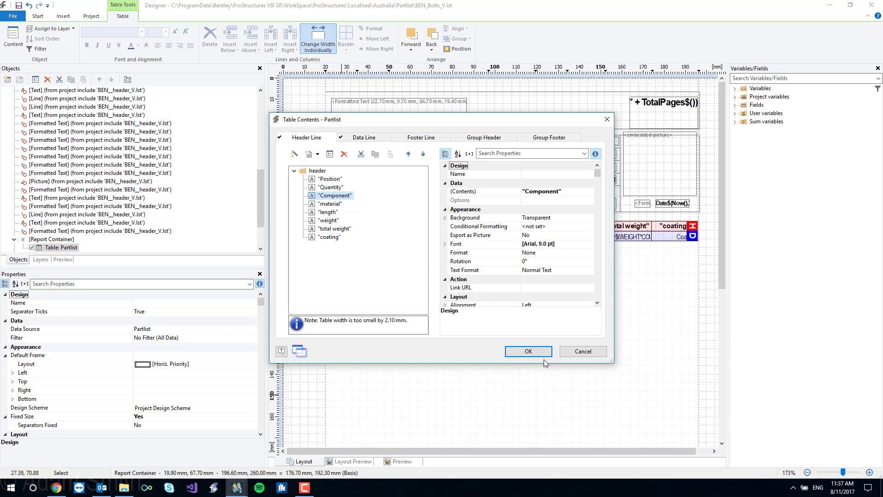
pyautogui.click(529, 352)
pyautogui.doubleClick(342, 238)
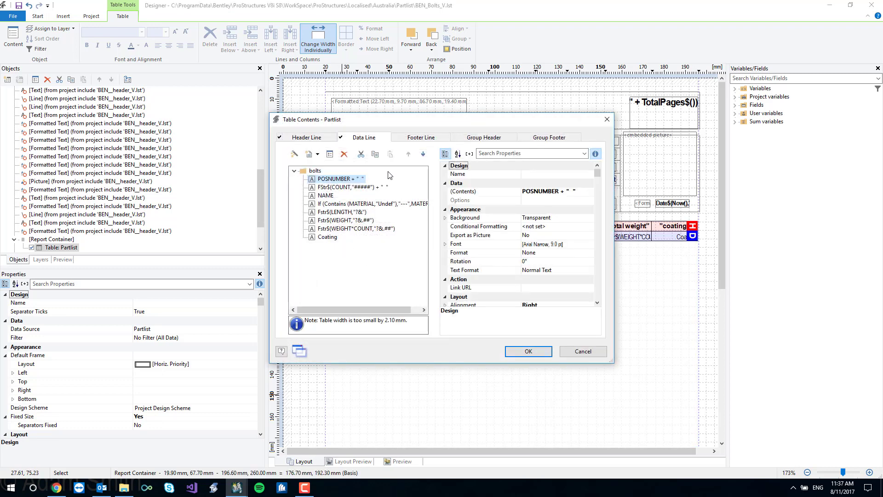
# - Edit the POSNUMBER column formula, browsing Partlist fields such as ANGEND2, AreaClass and AreaNa
pyautogui.click(330, 177)
pyautogui.doubleClick(331, 178)
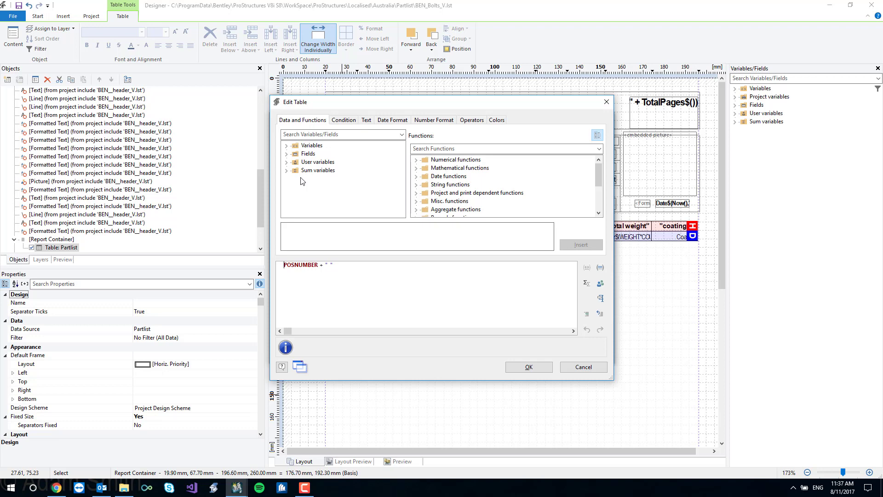
pyautogui.click(286, 153)
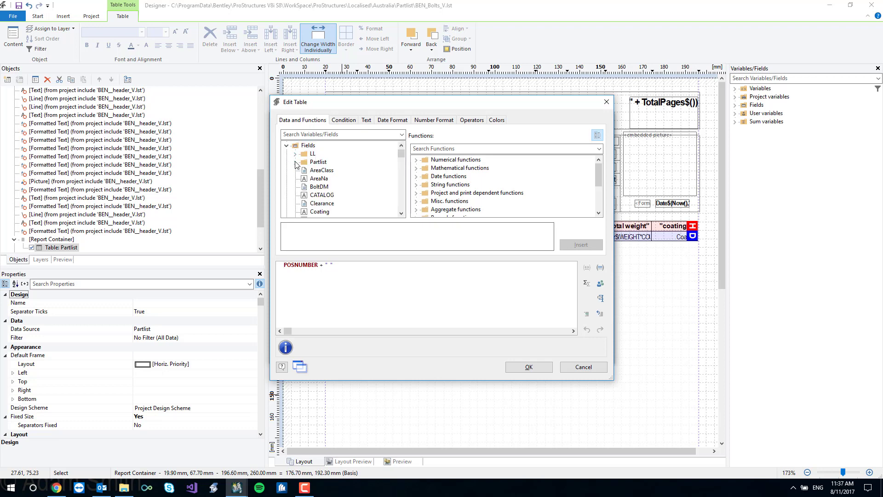
pyautogui.click(295, 162)
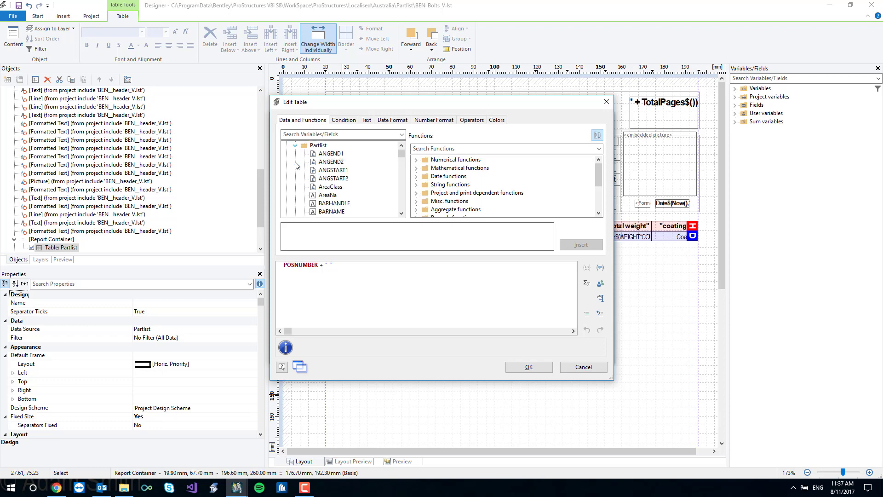
pyautogui.click(322, 146)
pyautogui.click(340, 163)
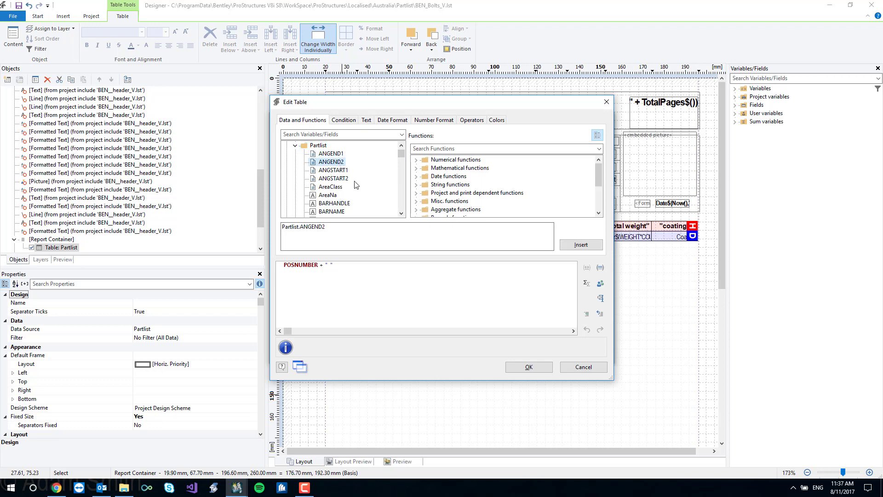
pyautogui.click(342, 179)
pyautogui.click(333, 187)
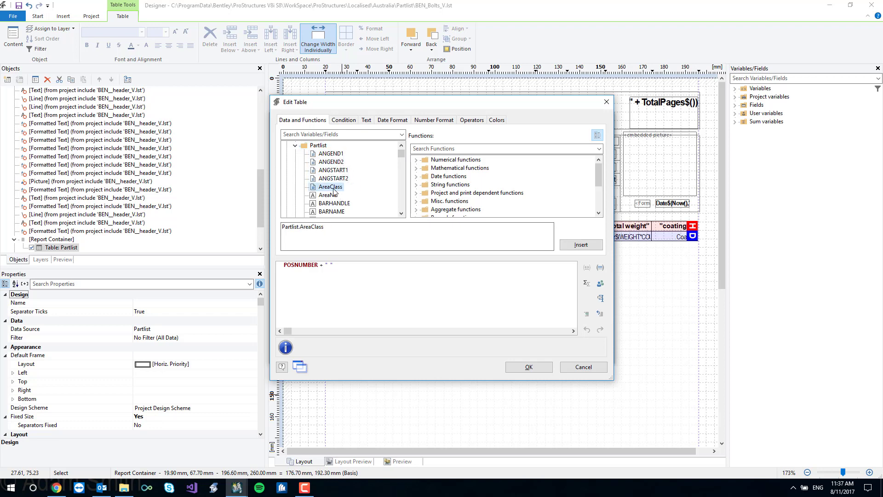
pyautogui.click(331, 195)
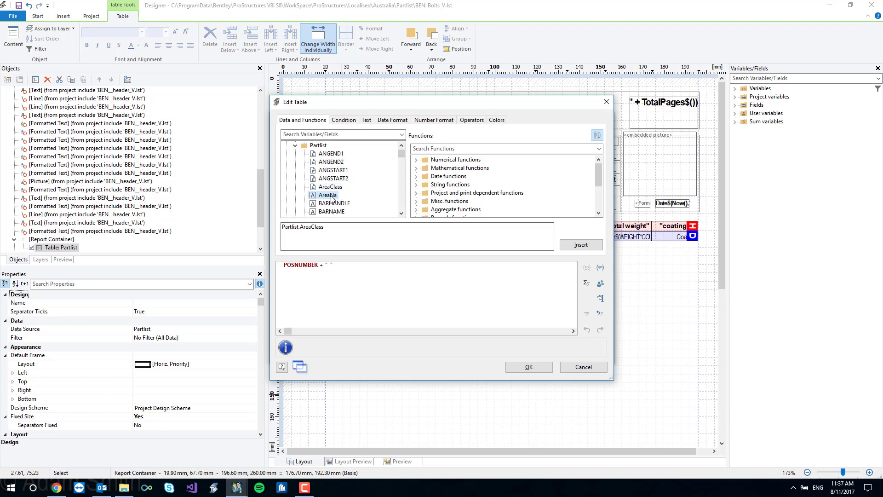
pyautogui.scroll(-1, 340, 202)
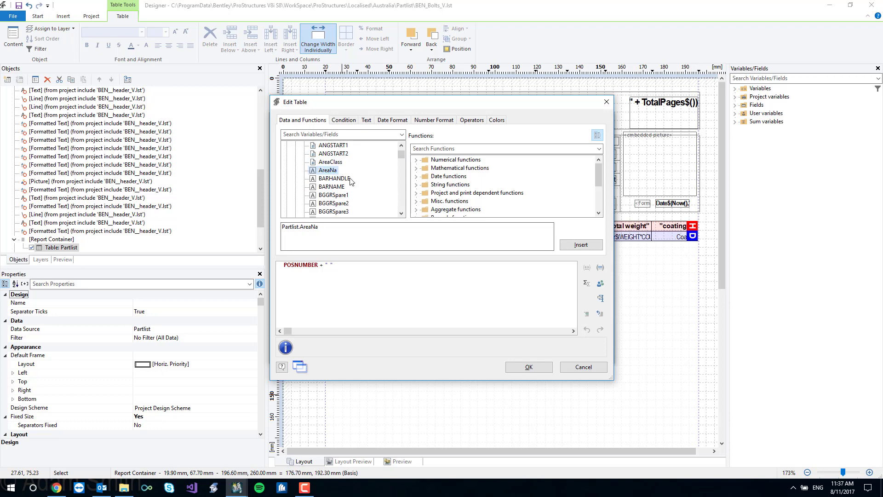
pyautogui.scroll(-2, 351, 181)
pyautogui.scroll(-3, 352, 184)
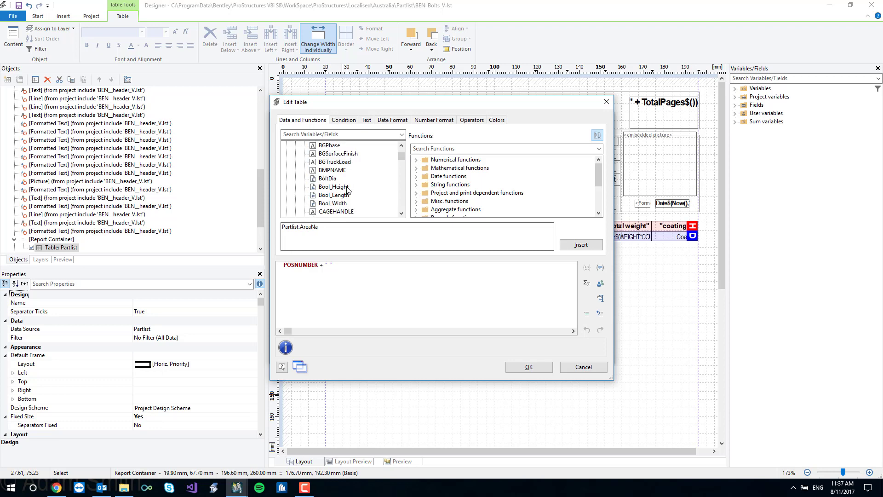
pyautogui.scroll(-2, 348, 192)
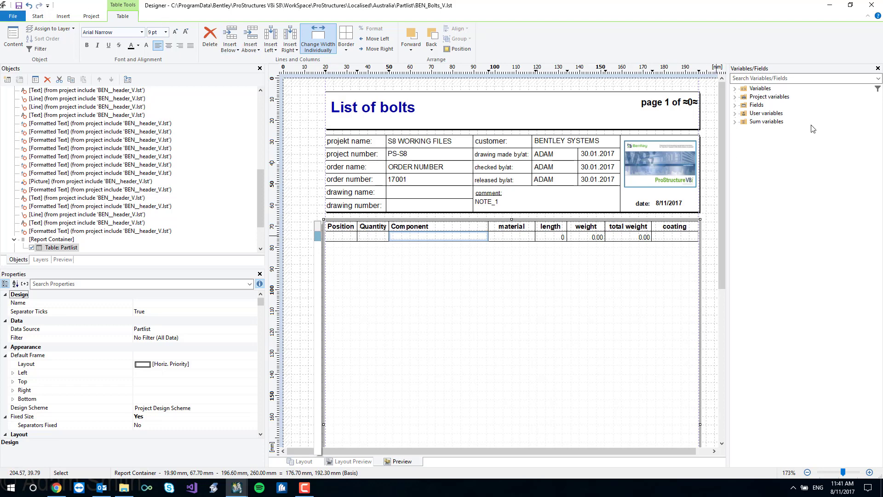
# - Close the bolt list Designer and open the BEN__header_V.lst header template
pyautogui.click(873, 5)
pyautogui.click(872, 5)
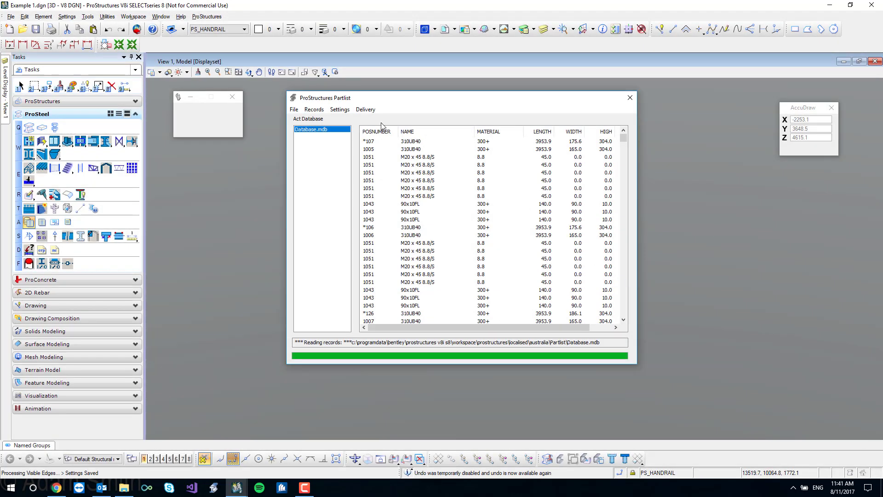
pyautogui.click(339, 111)
pyautogui.click(363, 119)
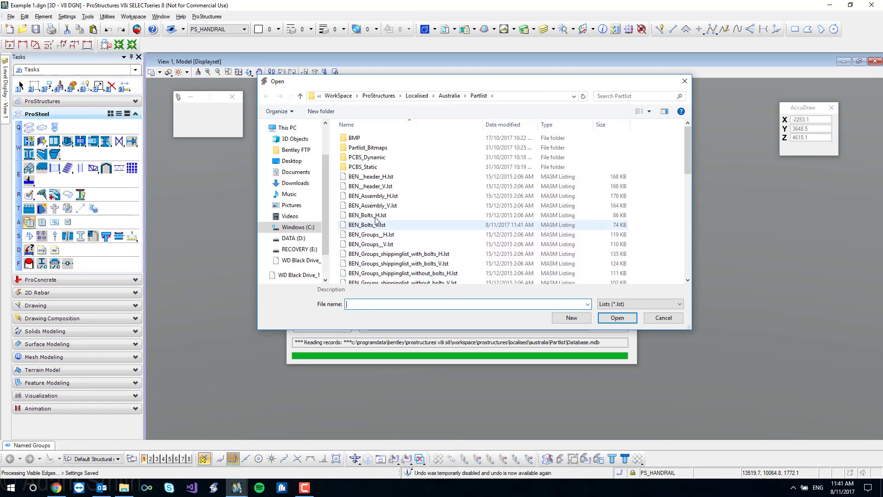
pyautogui.doubleClick(371, 188)
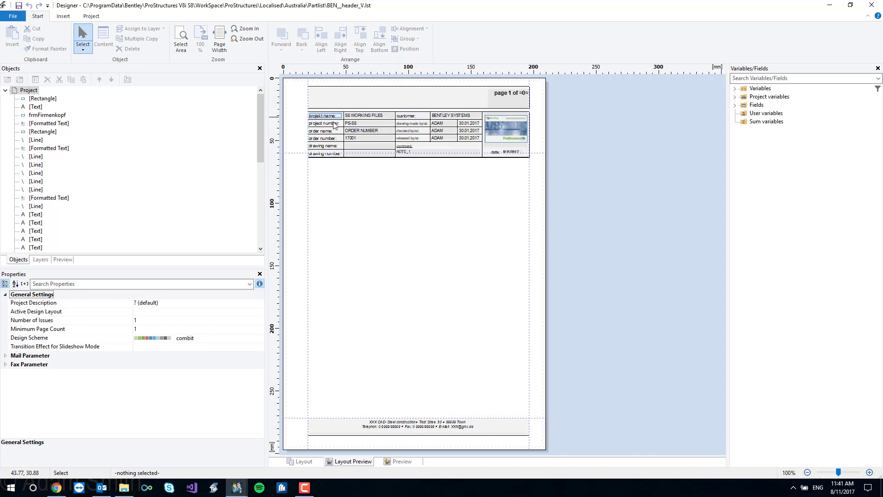
pyautogui.keyDown('ctrl'); pyautogui.scroll(5, 334, 124); pyautogui.keyUp('ctrl')
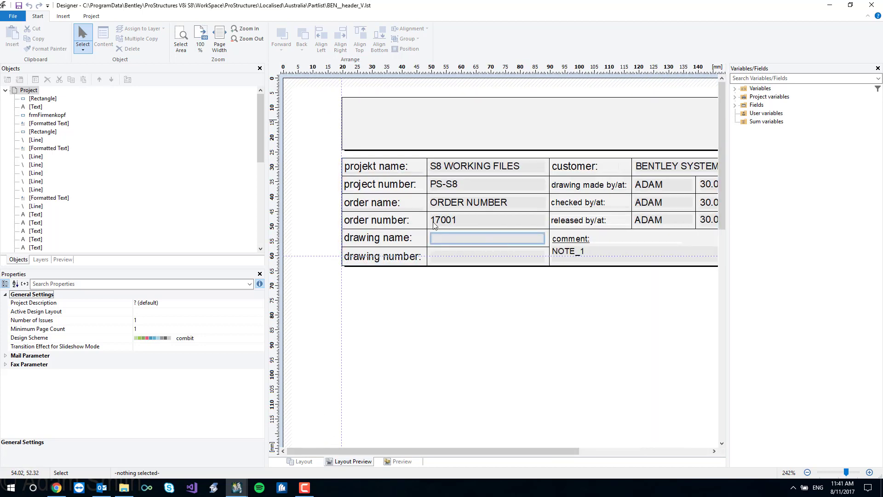
pyautogui.doubleClick(371, 169)
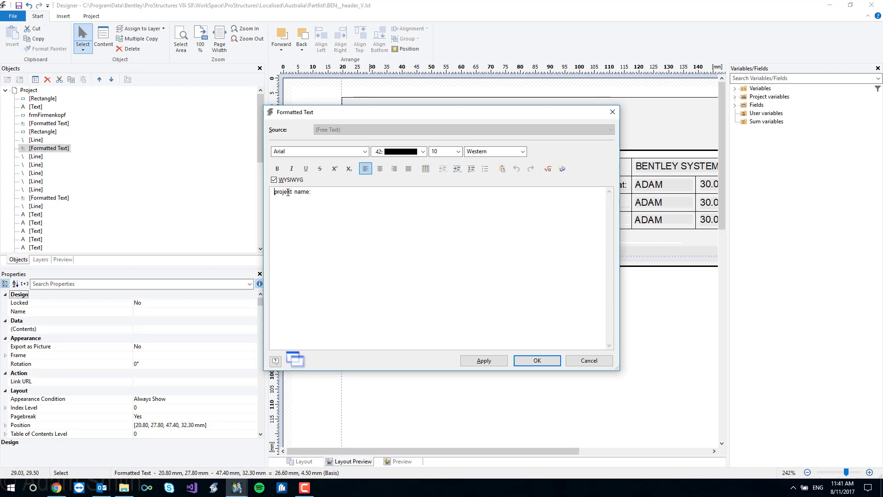
pyautogui.click(601, 362)
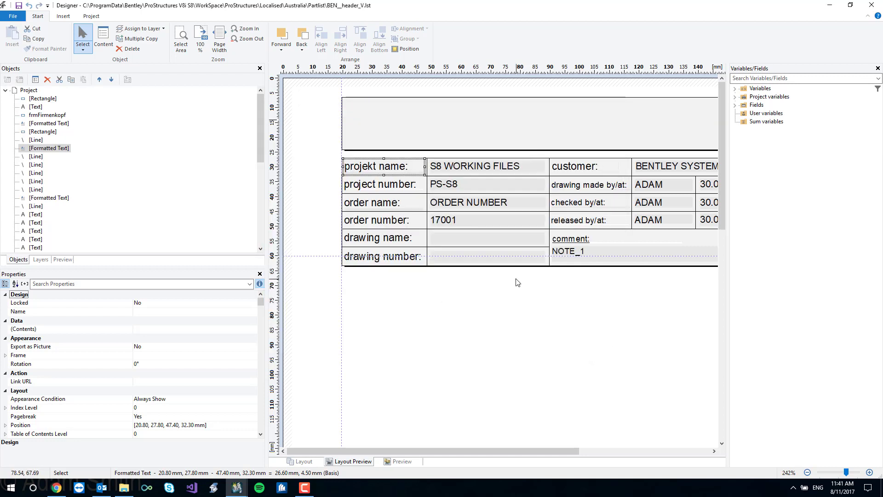
pyautogui.click(519, 266)
pyautogui.hscroll(10, 517, 444)
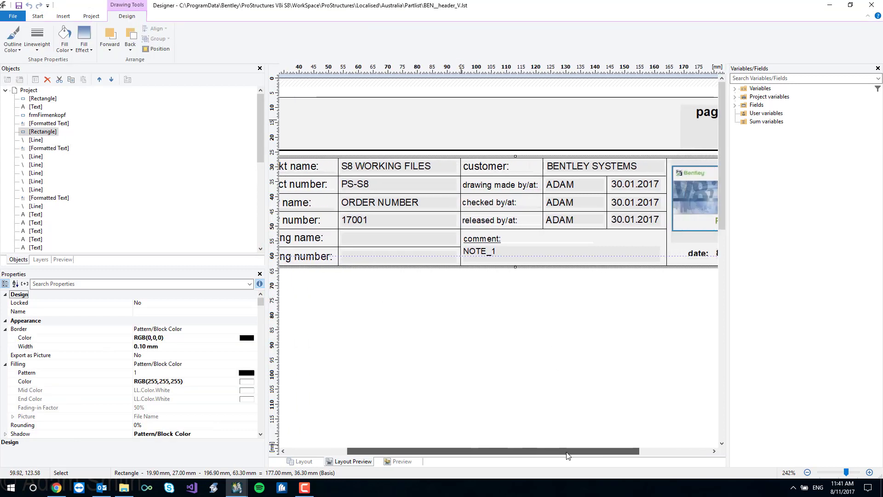
pyautogui.click(611, 180)
pyautogui.doubleClick(606, 187)
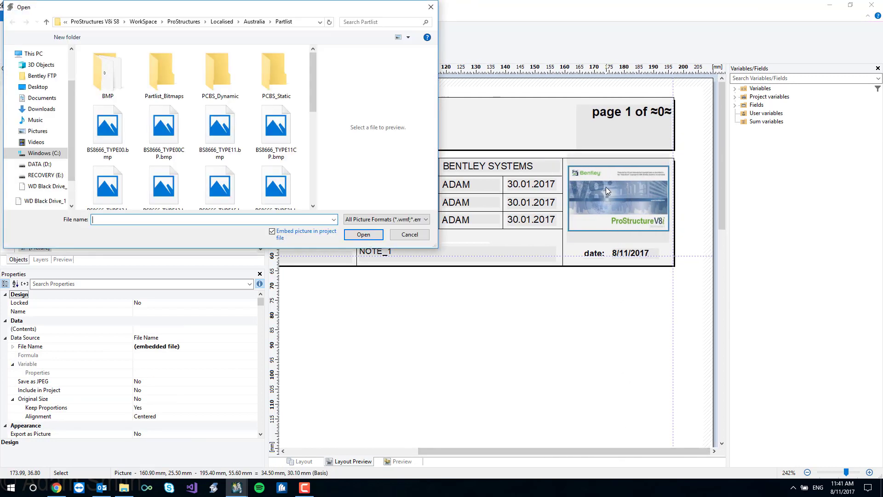
pyautogui.moveTo(271, 14); pyautogui.dragTo(434, 56)
pyautogui.scroll(-2, 485, 163)
pyautogui.scroll(-4, 485, 163)
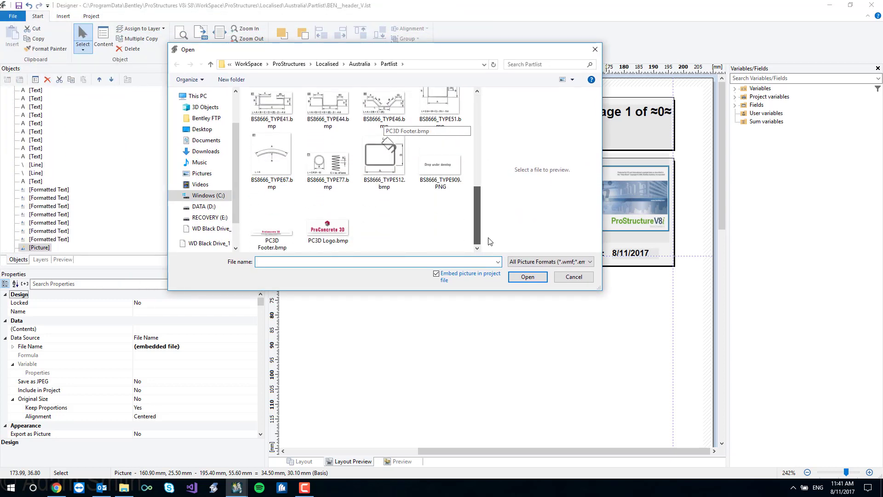
pyautogui.hotkey('alt', 'd')
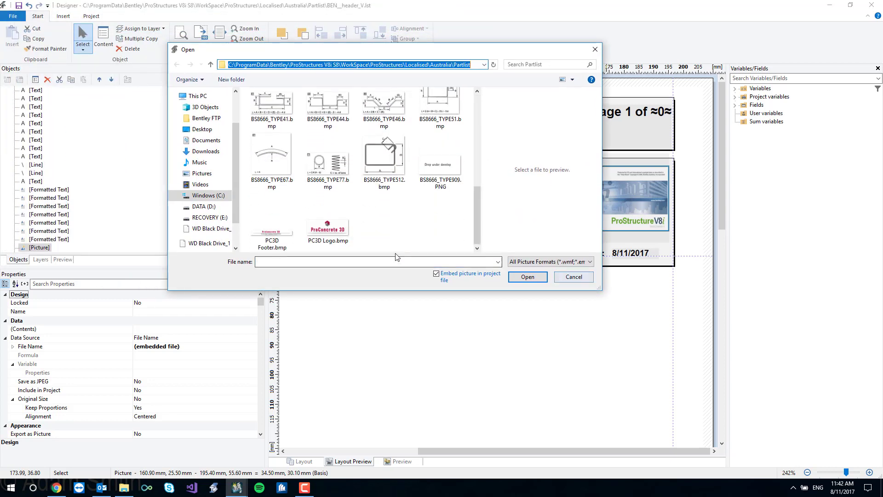
pyautogui.doubleClick(333, 225)
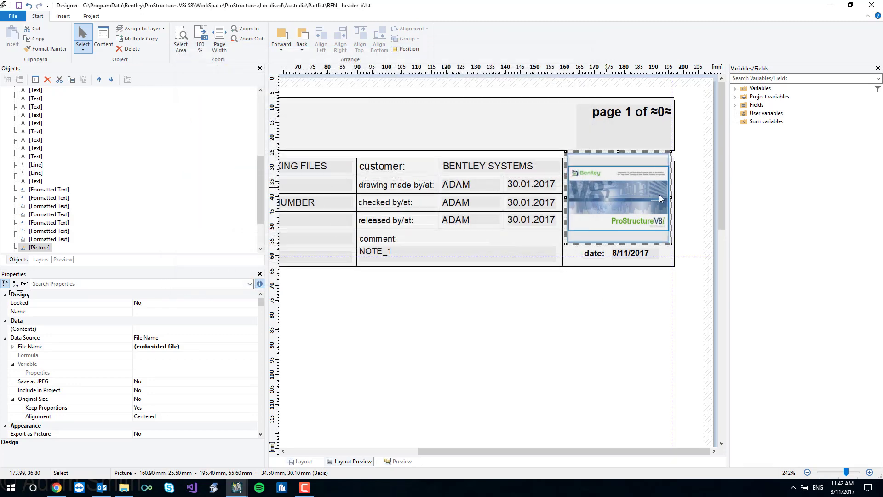
pyautogui.hotkey('ctrl', 'z')
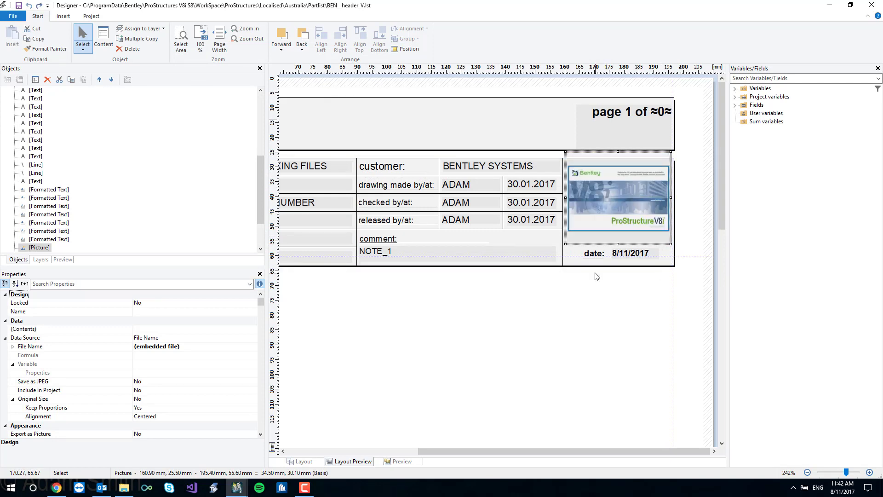
# - Open the footer address text, select both lines, and cancel without changing anything
pyautogui.scroll(-10, 596, 276)
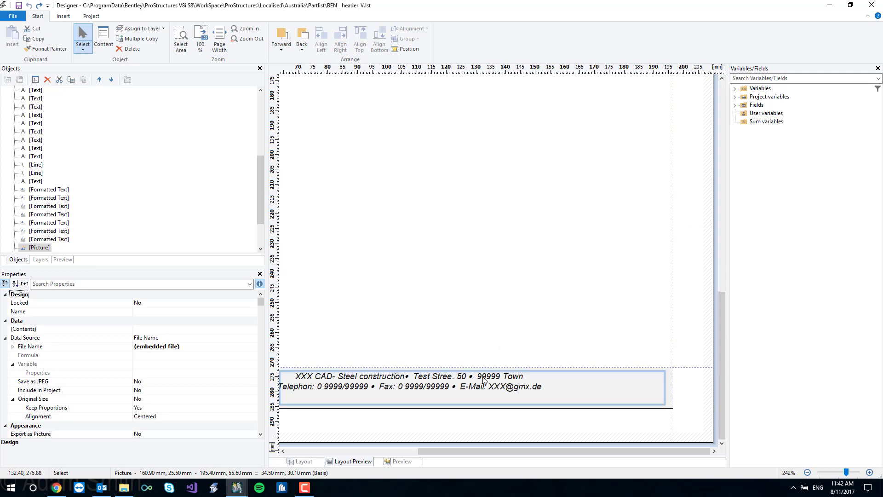
pyautogui.click(484, 380)
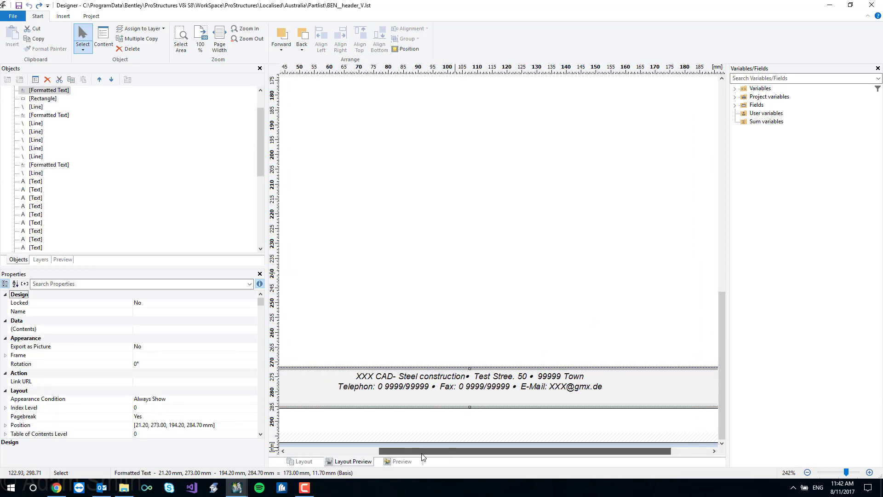
pyautogui.moveTo(420, 455); pyautogui.dragTo(394, 456)
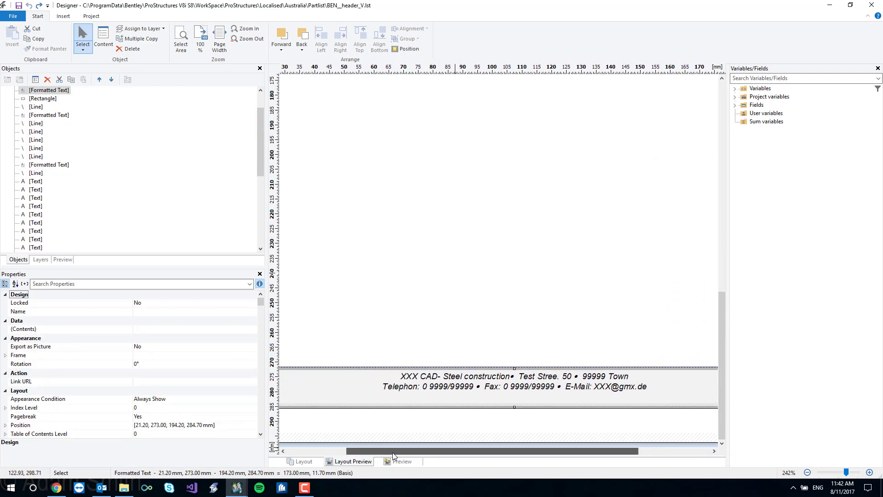
pyautogui.doubleClick(419, 375)
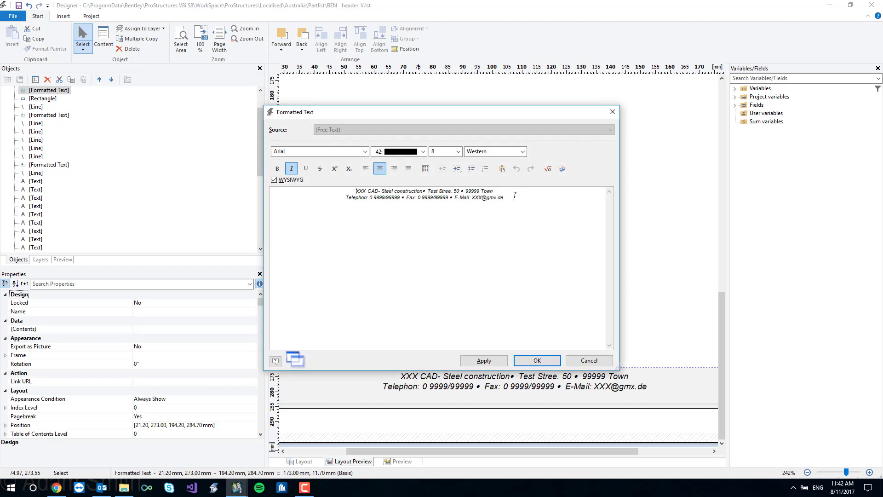
pyautogui.moveTo(506, 197); pyautogui.dragTo(349, 187)
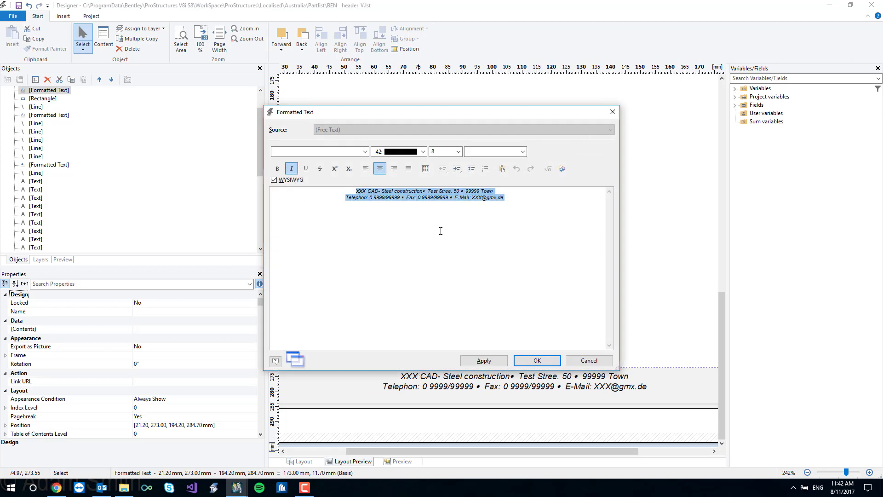
pyautogui.keyDown('ctrl'); pyautogui.scroll(2, 450, 211); pyautogui.keyUp('ctrl')
pyautogui.keyDown('ctrl'); pyautogui.scroll(1, 450, 211); pyautogui.keyUp('ctrl')
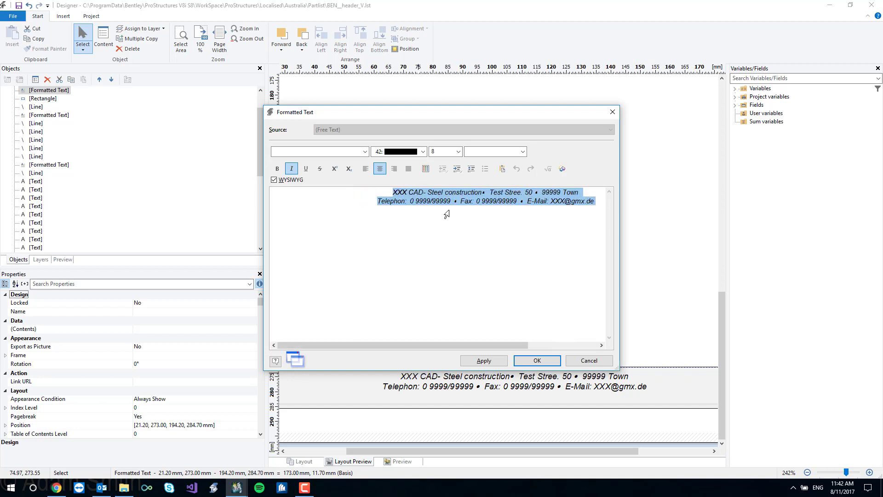
pyautogui.keyDown('ctrl'); pyautogui.scroll(-3, 447, 214); pyautogui.keyUp('ctrl')
pyautogui.keyDown('ctrl'); pyautogui.scroll(3, 447, 214); pyautogui.keyUp('ctrl')
pyautogui.keyDown('ctrl'); pyautogui.scroll(-3, 447, 214); pyautogui.keyUp('ctrl')
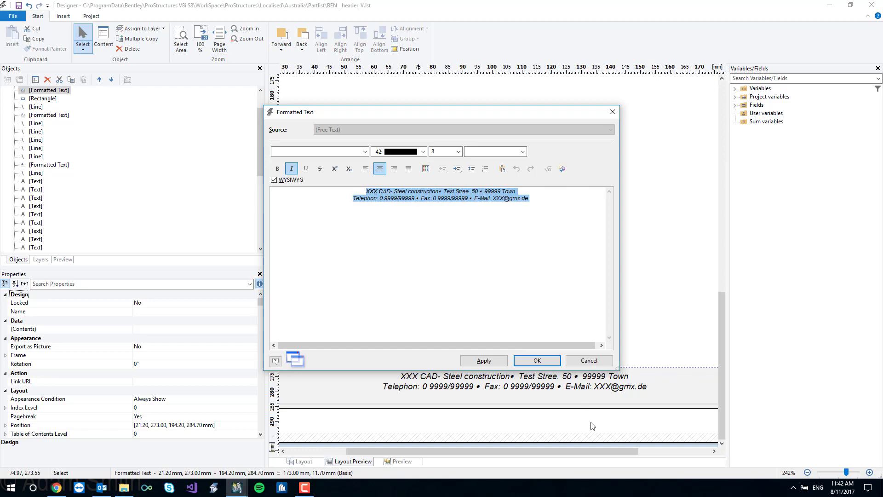
pyautogui.click(595, 362)
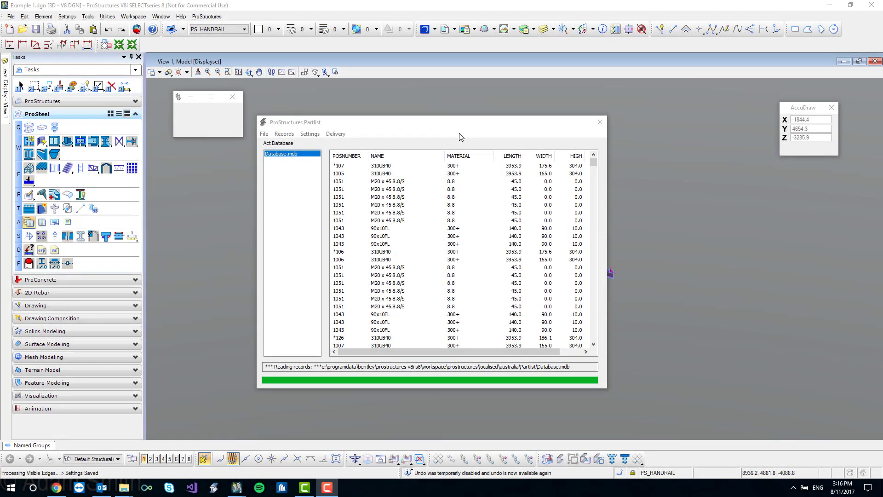
# - Close the Partlist and undo twice with Ctrl+Z to restore the blue steel frame members
pyautogui.click(600, 123)
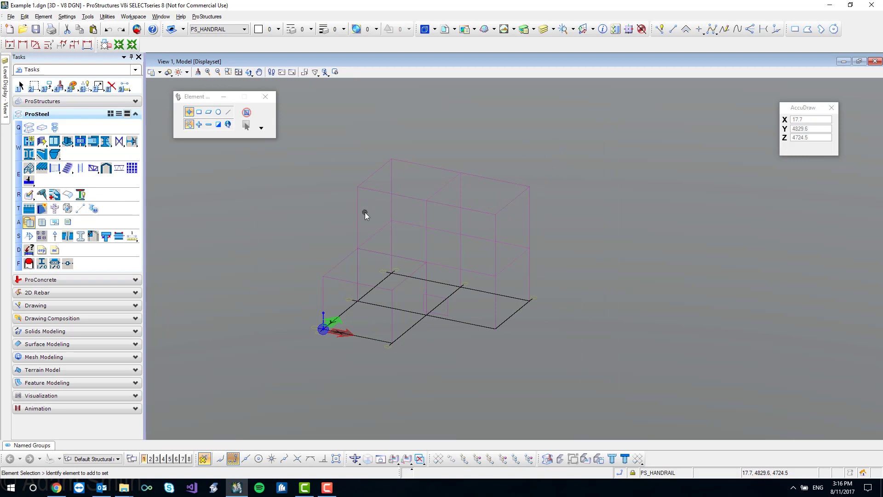
pyautogui.hotkey('ctrl', 'z')
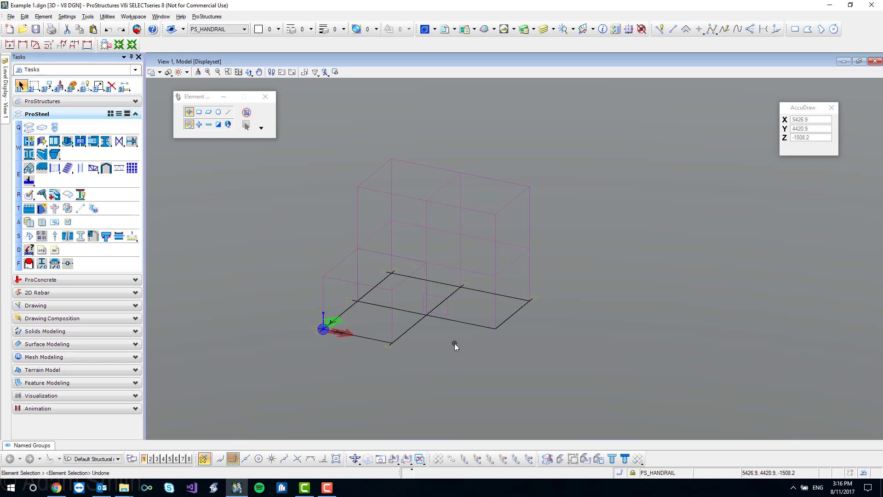
pyautogui.hotkey('ctrl', 'z')
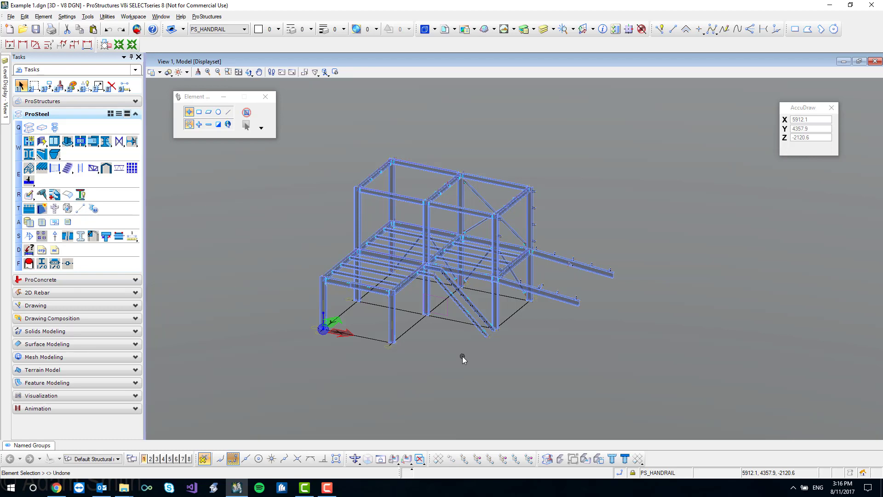
# - Show all hidden classifications from the ProStructures tools so stairs, handrails and grating reappear
pyautogui.click(73, 102)
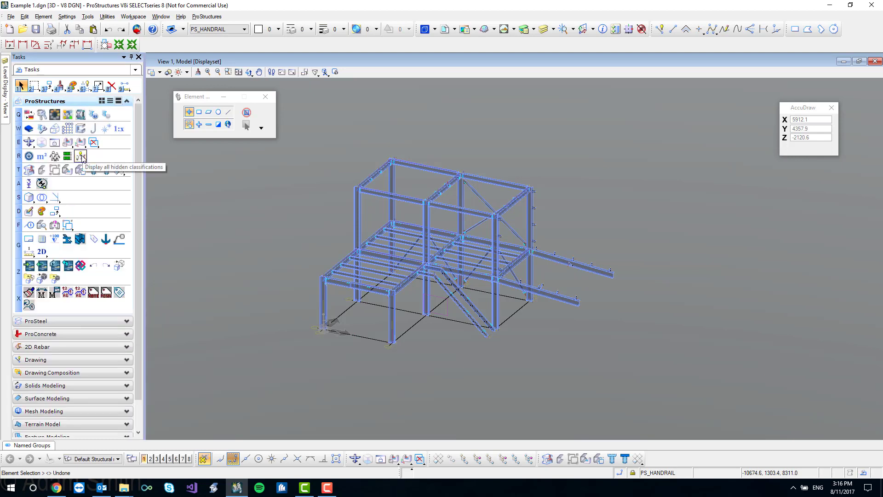
pyautogui.click(81, 156)
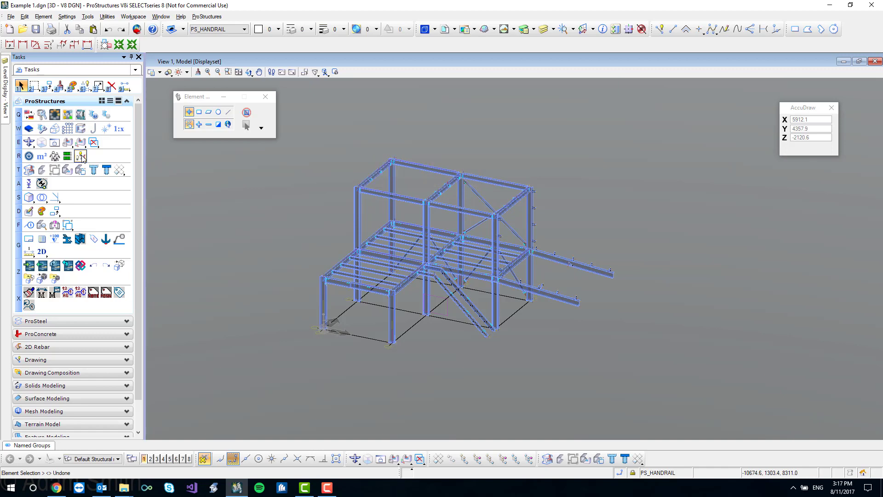